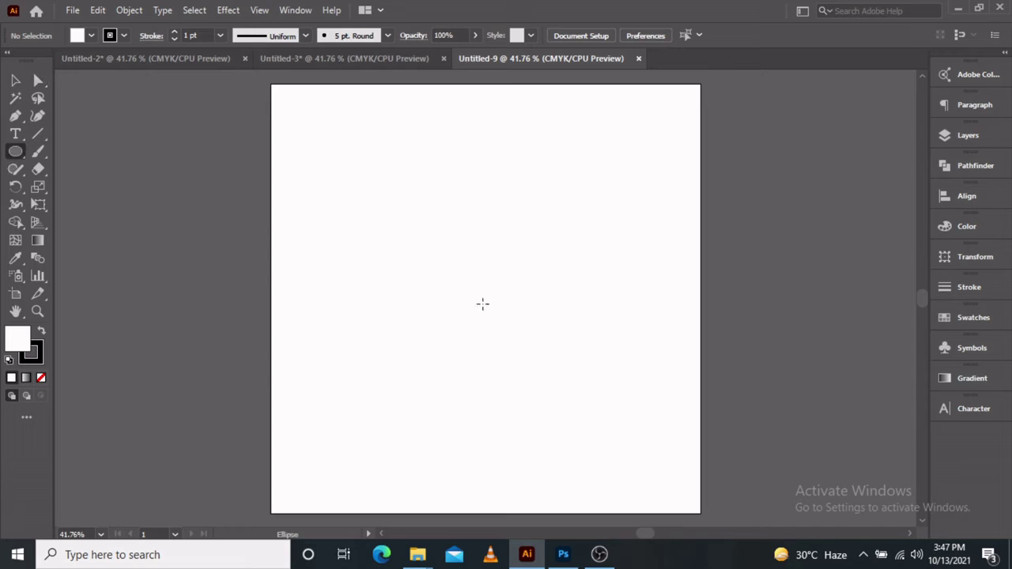
# Draw a circle and a smaller concentric copy, remove the fill, and delete their upper-left segments.
pyautogui.moveTo(484, 298); pyautogui.dragTo(601, 478)
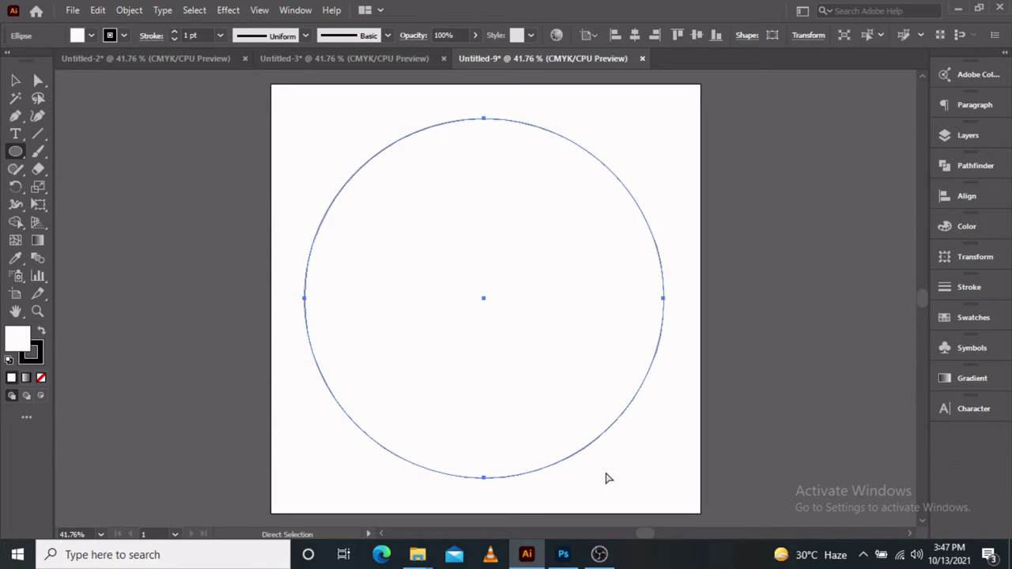
pyautogui.moveTo(665, 478); pyautogui.dragTo(640, 455)
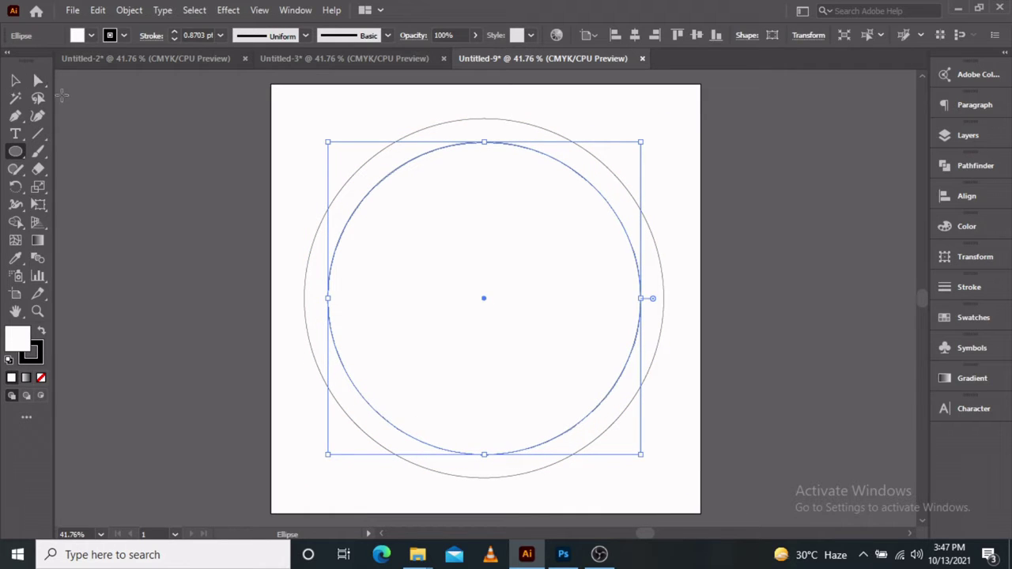
pyautogui.press('a')
pyautogui.moveTo(301, 164); pyautogui.dragTo(395, 241)
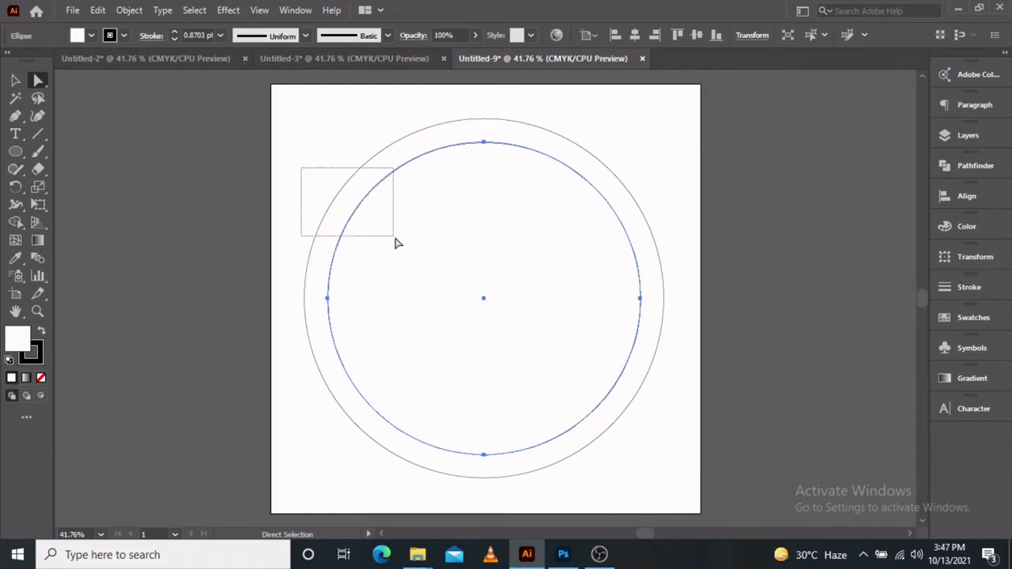
pyautogui.click(40, 378)
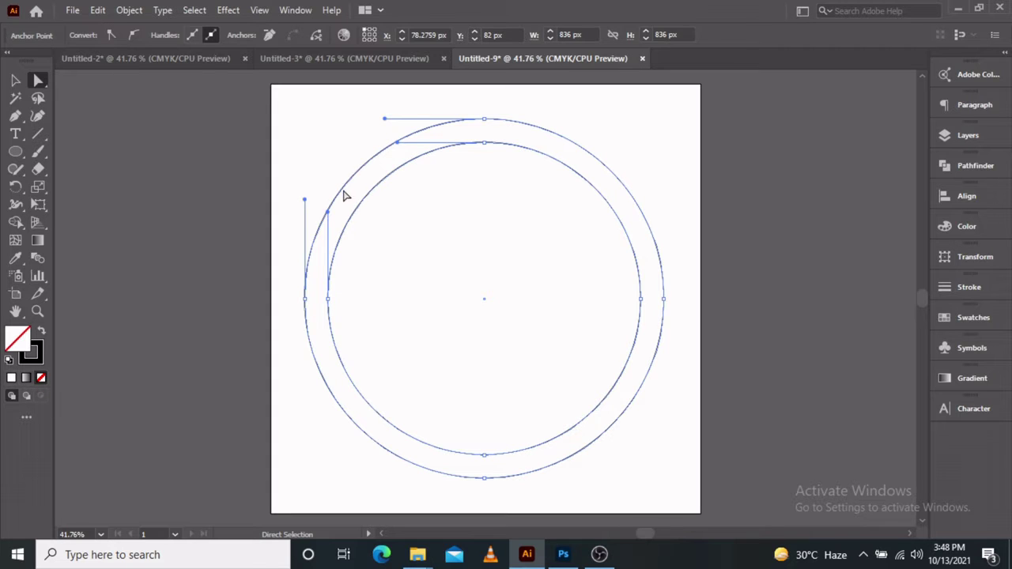
pyautogui.press('Delete')
pyautogui.click(442, 154)
# Average the top anchor pair and the left endpoint pair to join the open ends.
pyautogui.moveTo(506, 111); pyautogui.dragTo(473, 145)
pyautogui.rightClick(473, 145)
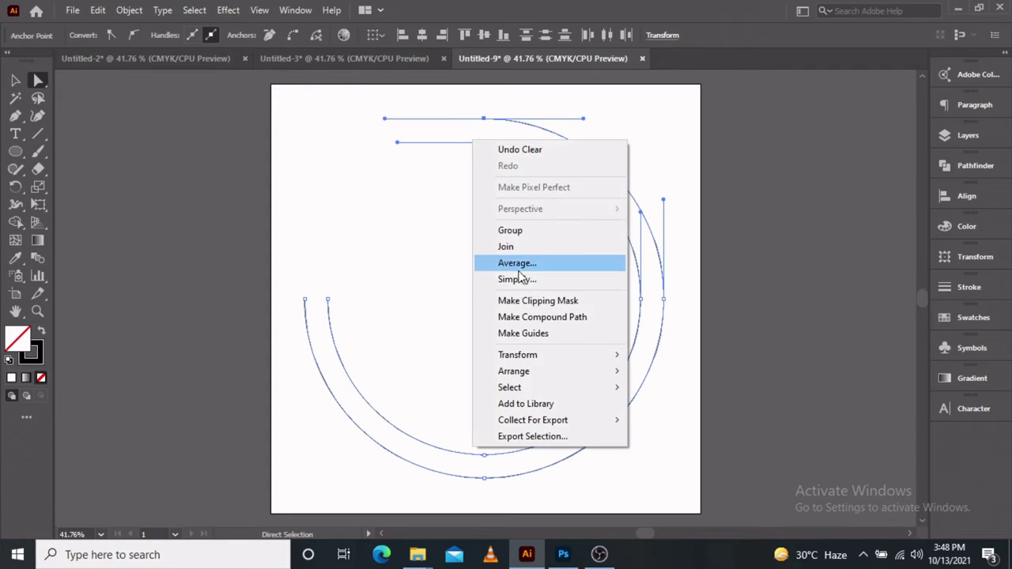
pyautogui.click(522, 261)
pyautogui.click(490, 320)
pyautogui.moveTo(364, 286); pyautogui.dragTo(302, 300)
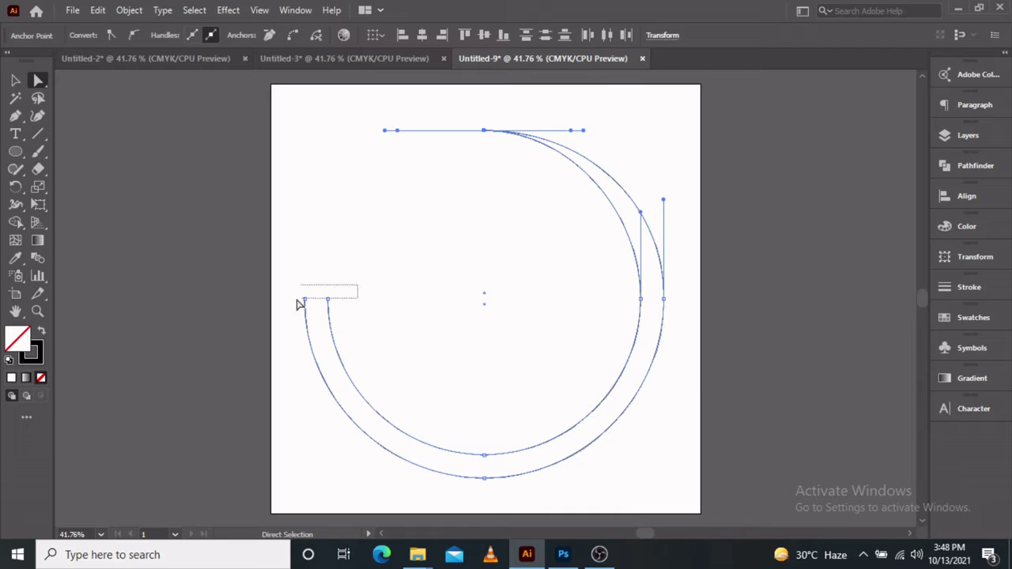
pyautogui.rightClick(335, 300)
pyautogui.click(395, 355)
pyautogui.click(469, 326)
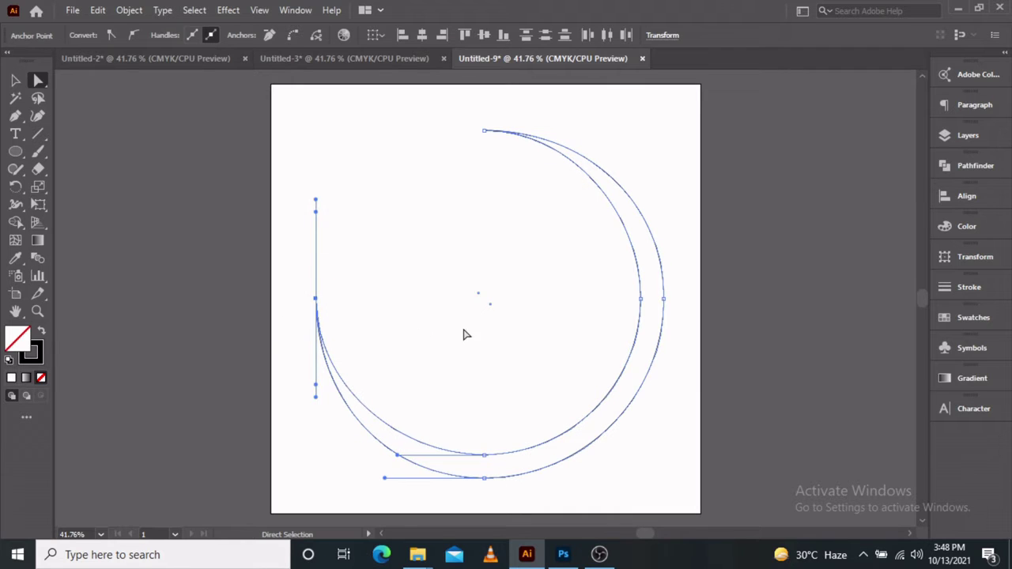
pyautogui.click(14, 80)
pyautogui.click(183, 250)
# Rotate the crescent 45°, paste a copy in place, turn it to 225° and shift it up-left.
pyautogui.moveTo(304, 347); pyautogui.dragTo(361, 376)
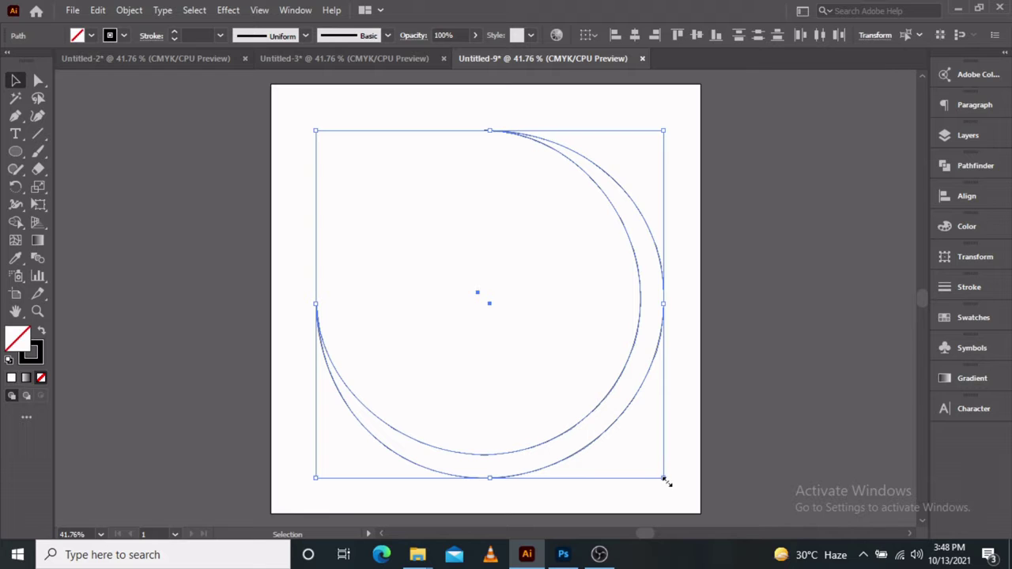
pyautogui.moveTo(678, 464)
pyautogui.mouseDown()
pyautogui.moveTo(709, 288)
pyautogui.moveTo(700, 250)
pyautogui.mouseUp()
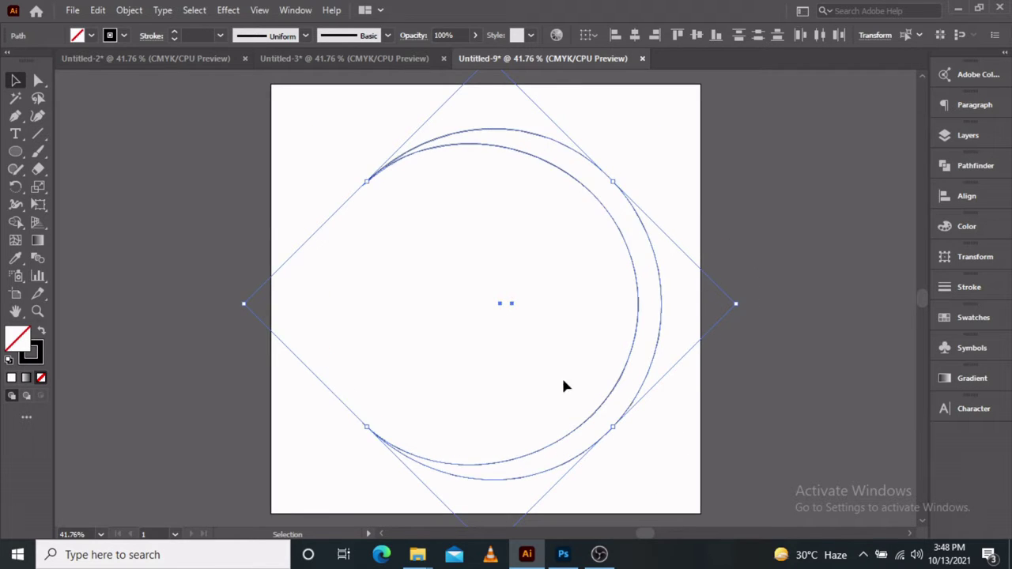
pyautogui.click(98, 10)
pyautogui.click(98, 10)
pyautogui.click(98, 10)
pyautogui.click(135, 143)
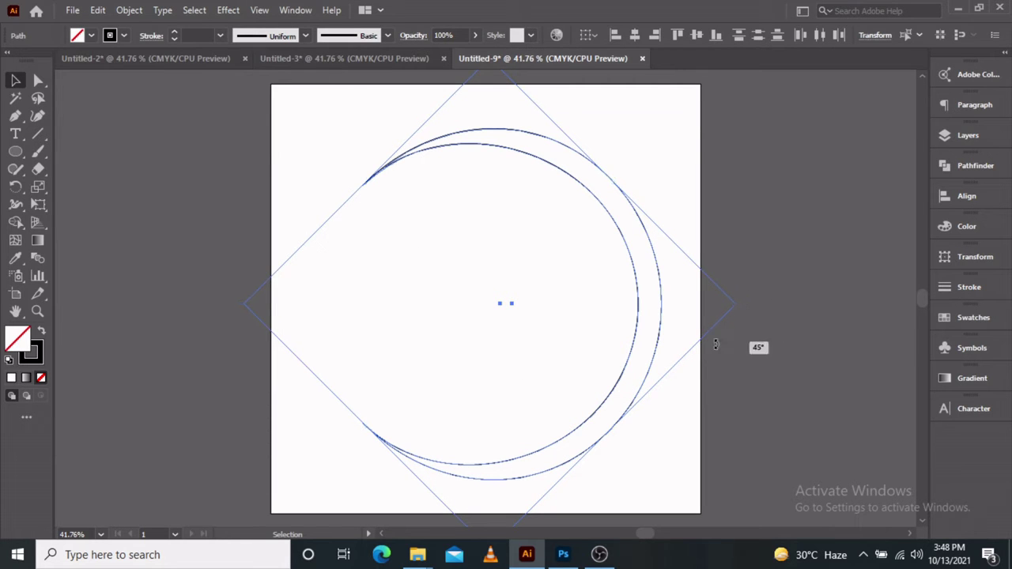
pyautogui.moveTo(757, 347)
pyautogui.mouseDown()
pyautogui.moveTo(401, 332)
pyautogui.moveTo(463, 210)
pyautogui.mouseUp()
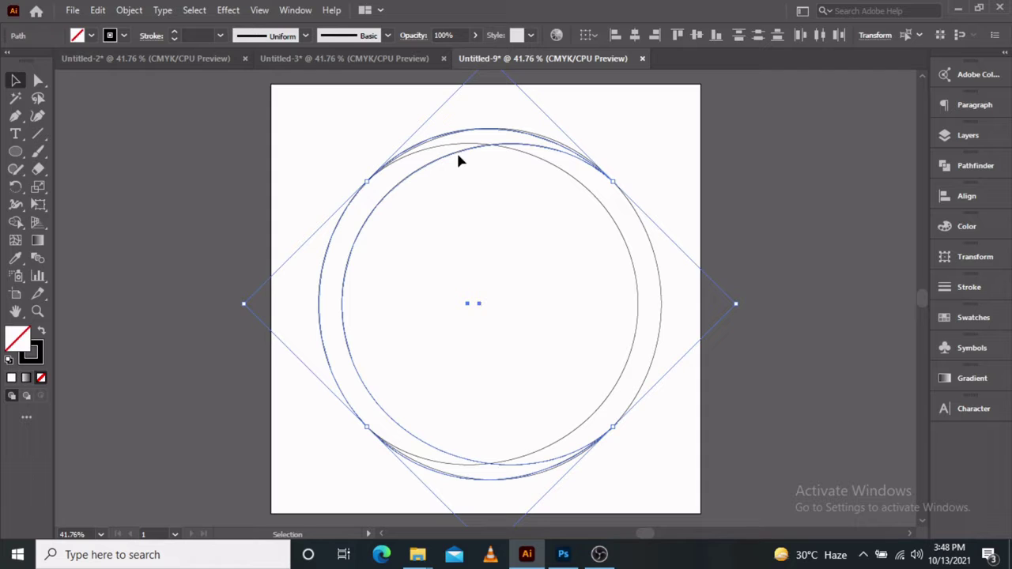
pyautogui.moveTo(457, 158); pyautogui.dragTo(441, 175)
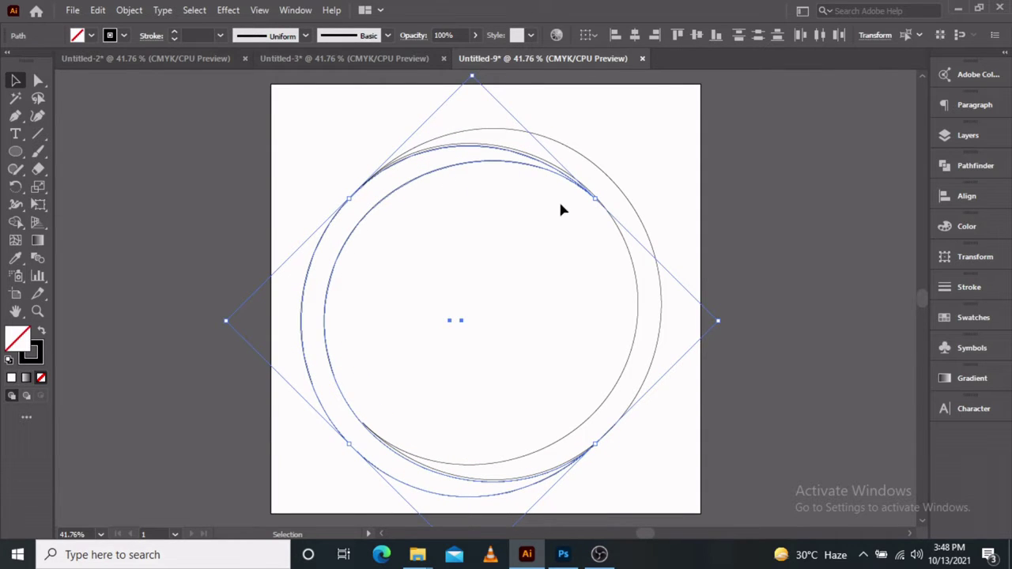
pyautogui.click(641, 139)
# Delete the left and right arcs of the overlapping circles.
pyautogui.press('a')
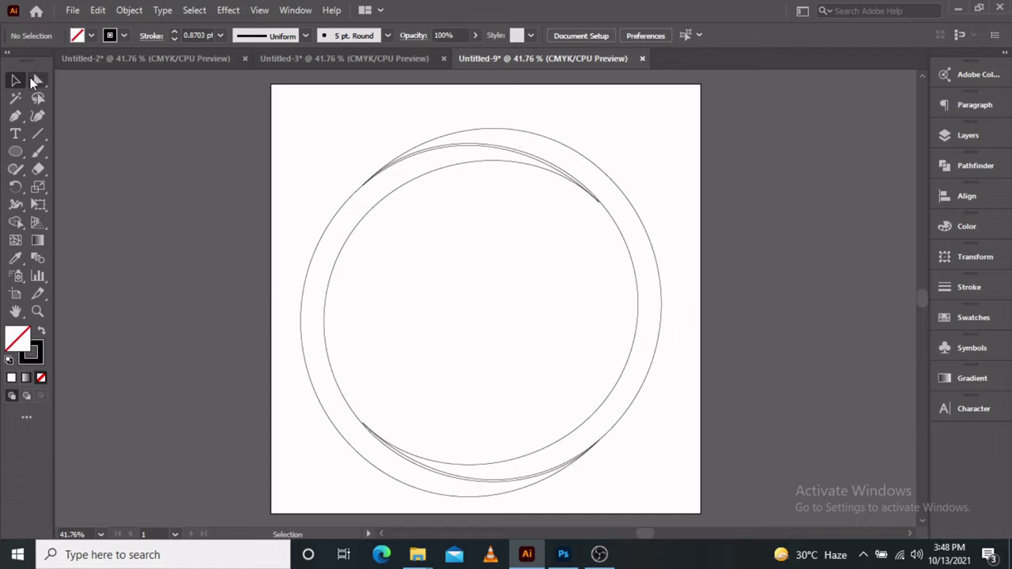
pyautogui.moveTo(296, 248); pyautogui.dragTo(362, 319)
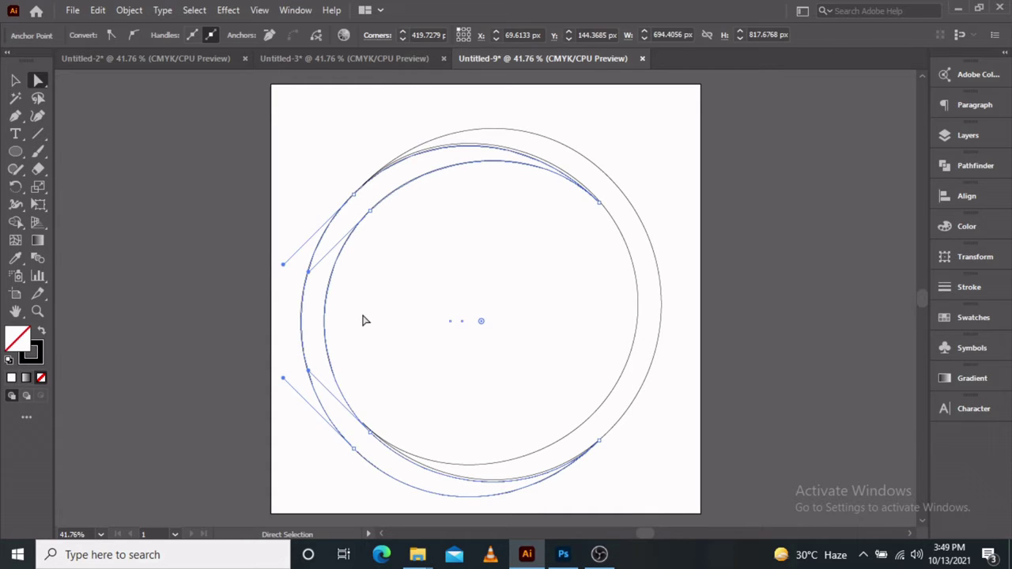
pyautogui.press('Delete')
pyautogui.moveTo(676, 319); pyautogui.dragTo(591, 338)
pyautogui.press('Delete')
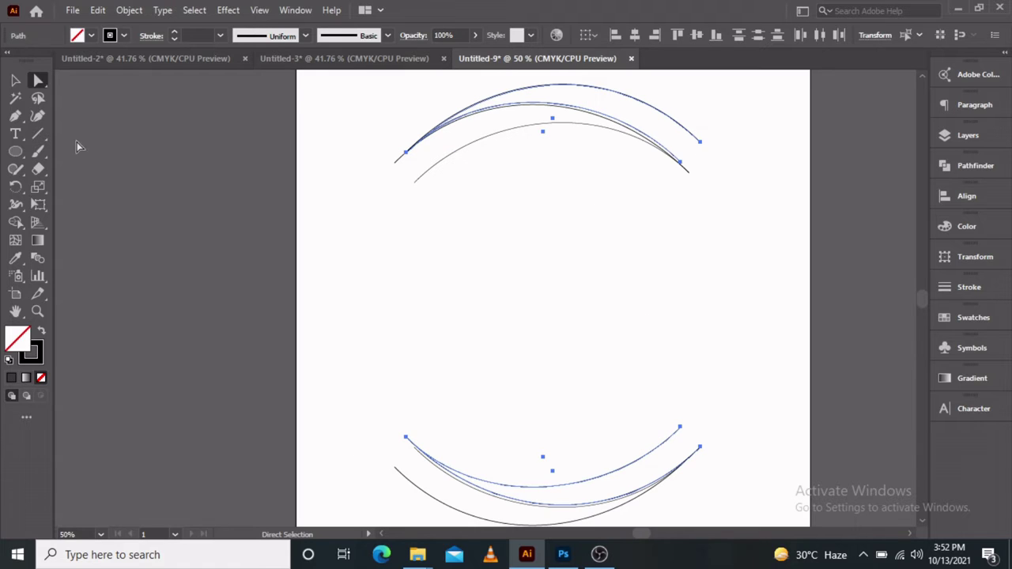
# Trace closed curved band shapes over the top and bottom arcs with the Pen tool.
pyautogui.click(15, 115)
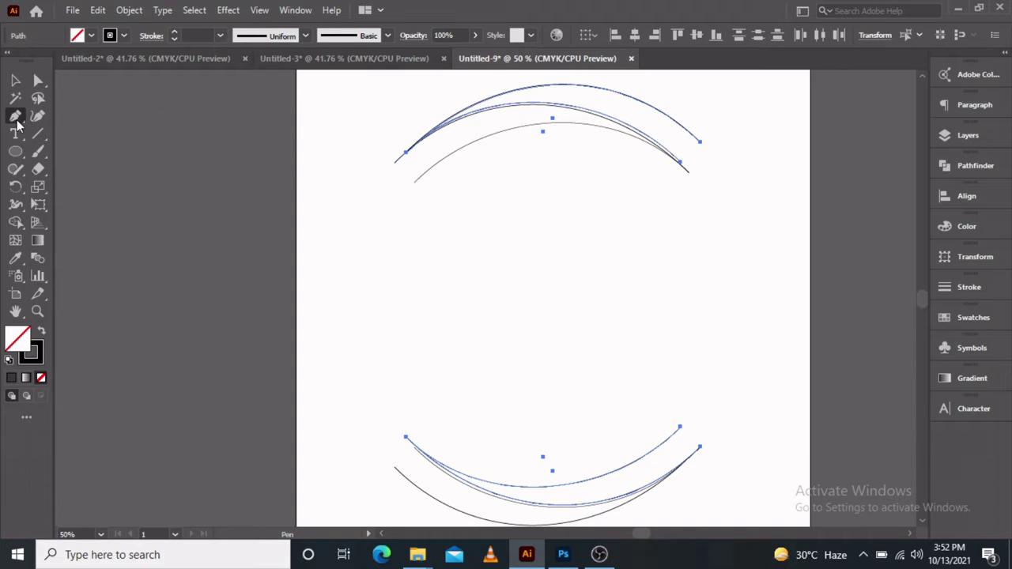
pyautogui.moveTo(681, 162); pyautogui.dragTo(701, 149)
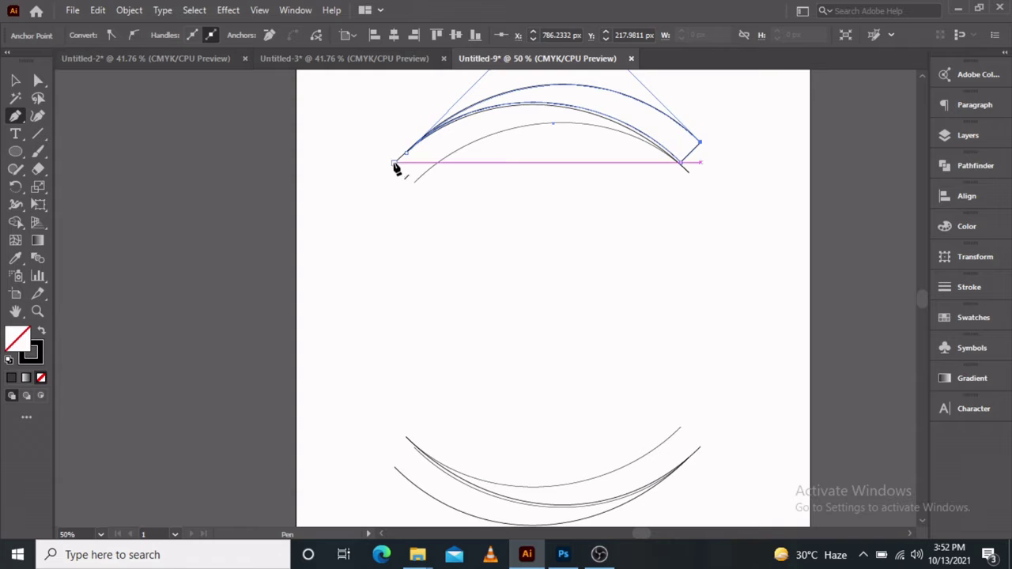
pyautogui.moveTo(394, 163); pyautogui.dragTo(417, 190)
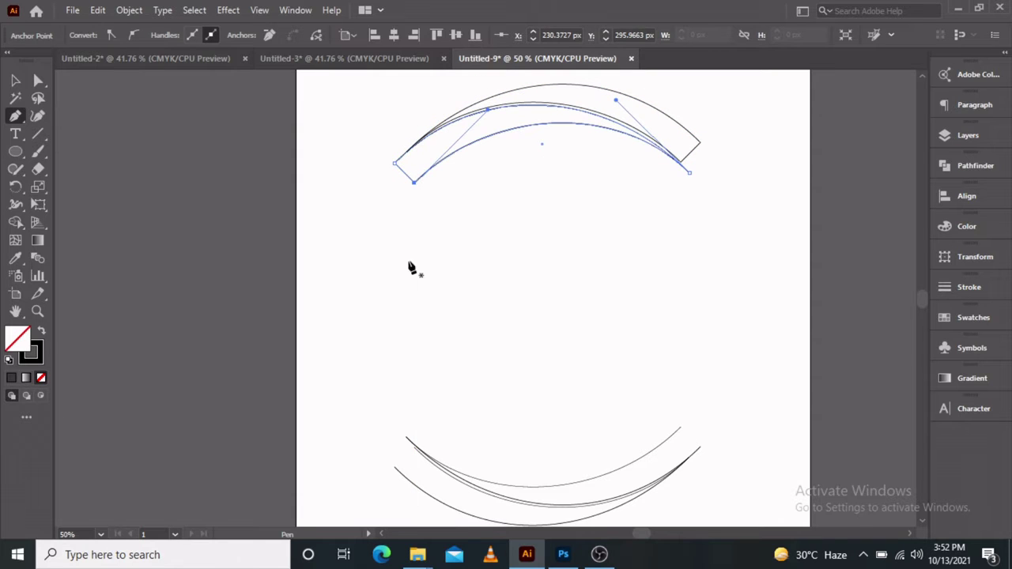
pyautogui.moveTo(700, 448); pyautogui.dragTo(680, 427)
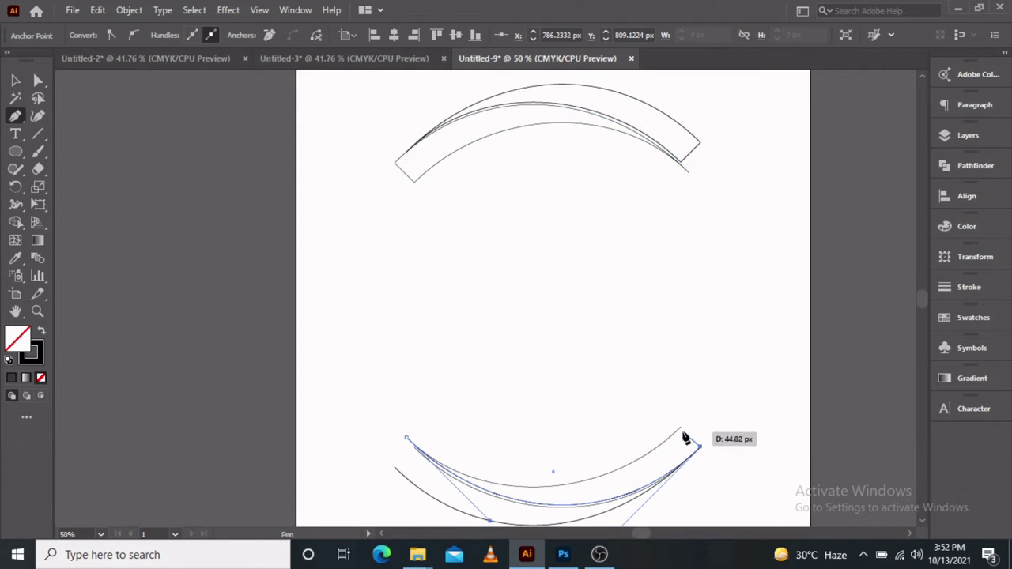
pyautogui.scroll(-1, 594, 475)
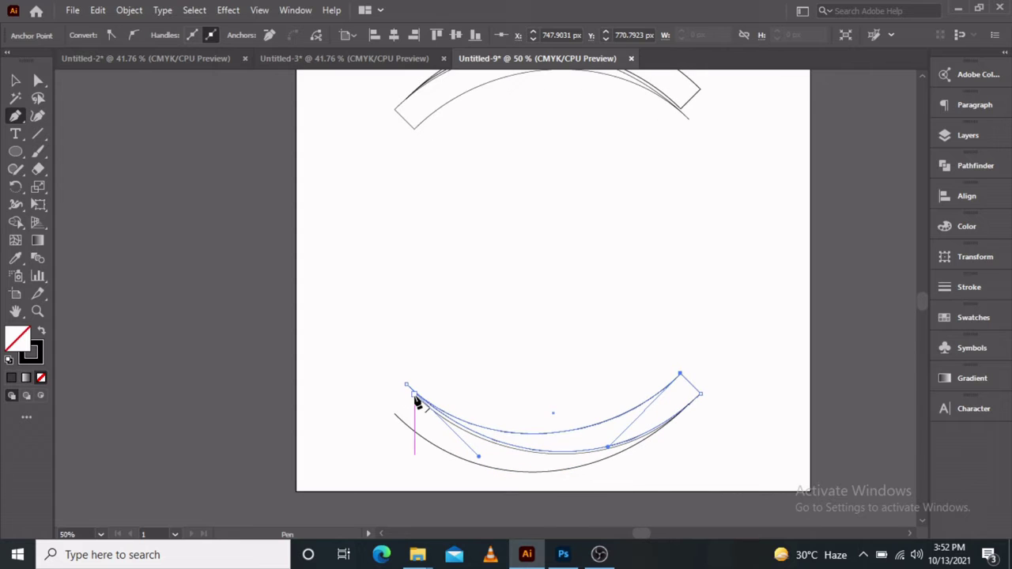
pyautogui.moveTo(394, 413); pyautogui.dragTo(389, 448)
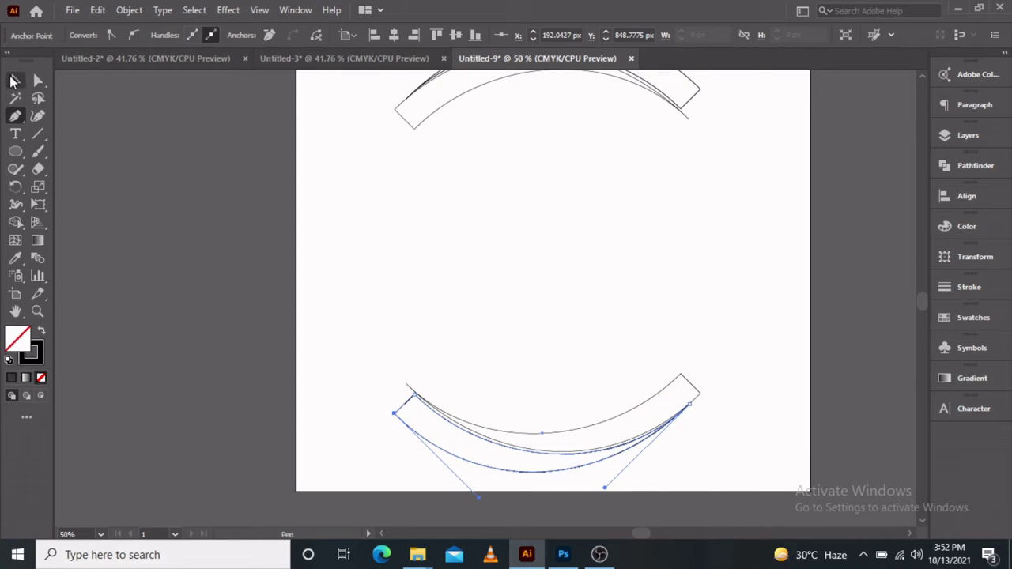
# Select the upper arc group and rotate it slightly.
pyautogui.click(15, 80)
pyautogui.click(450, 447)
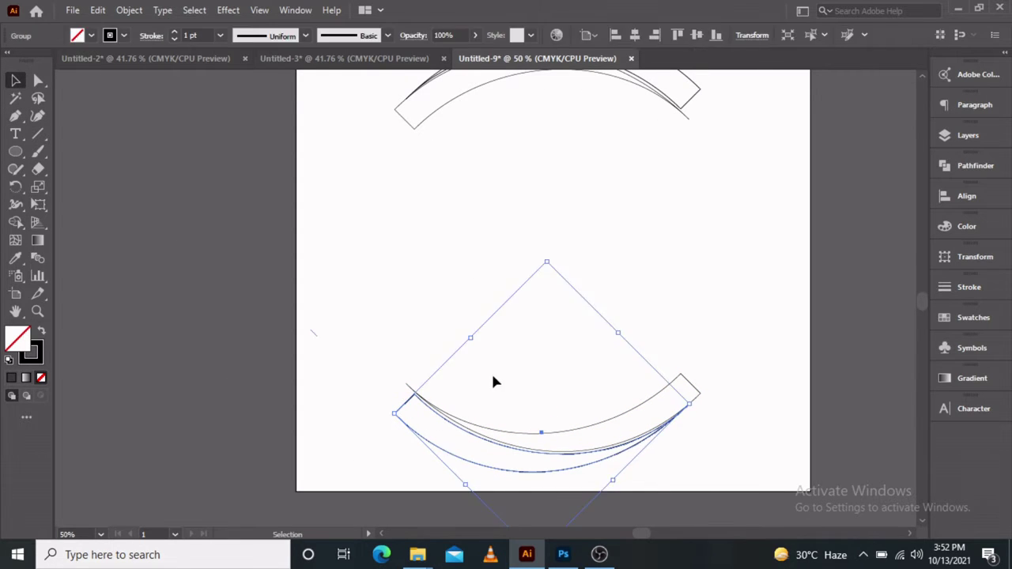
pyautogui.scroll(2, 491, 372)
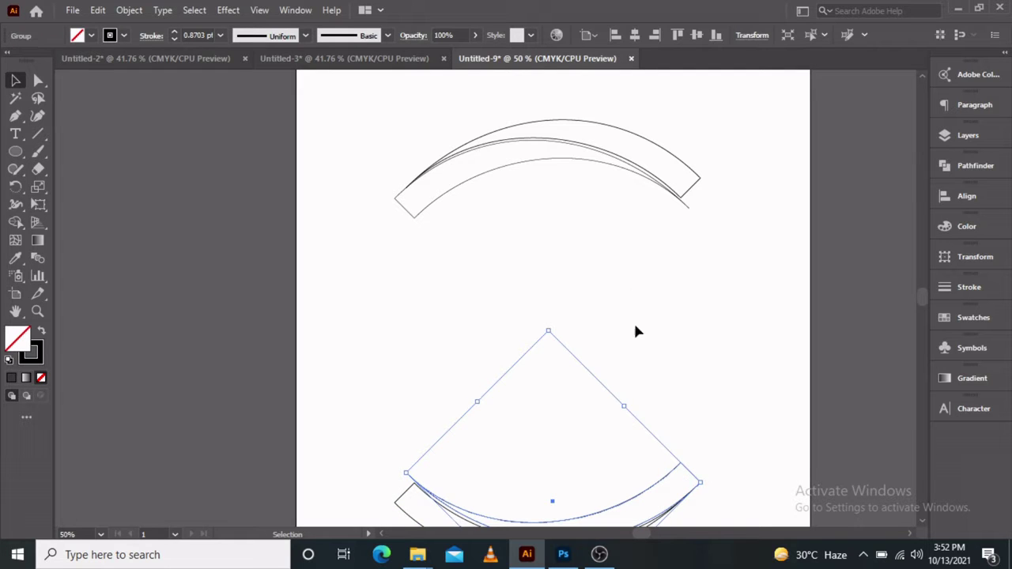
pyautogui.click(558, 166)
pyautogui.click(558, 163)
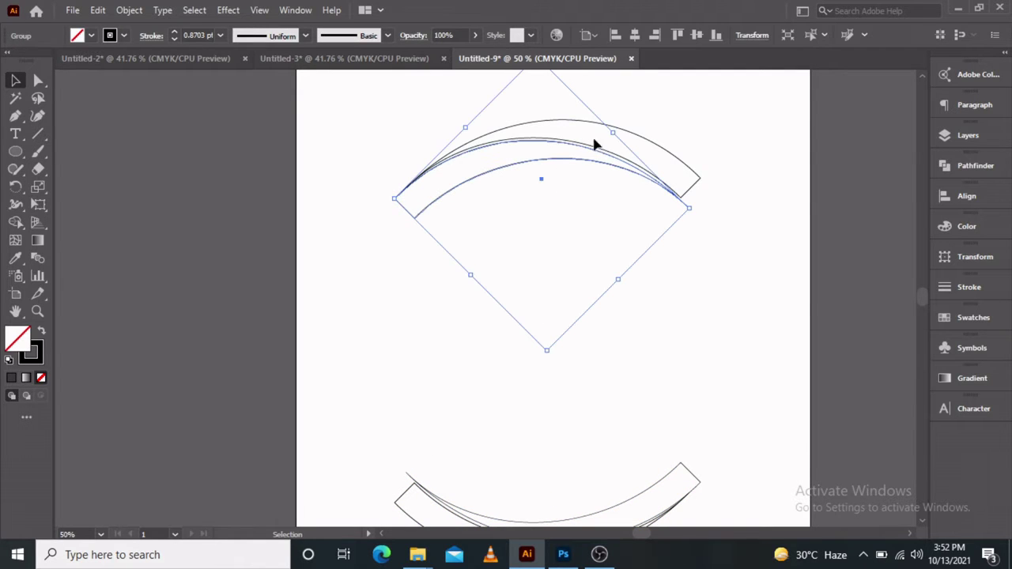
pyautogui.moveTo(642, 143); pyautogui.dragTo(639, 147)
pyautogui.scroll(-1, 682, 204)
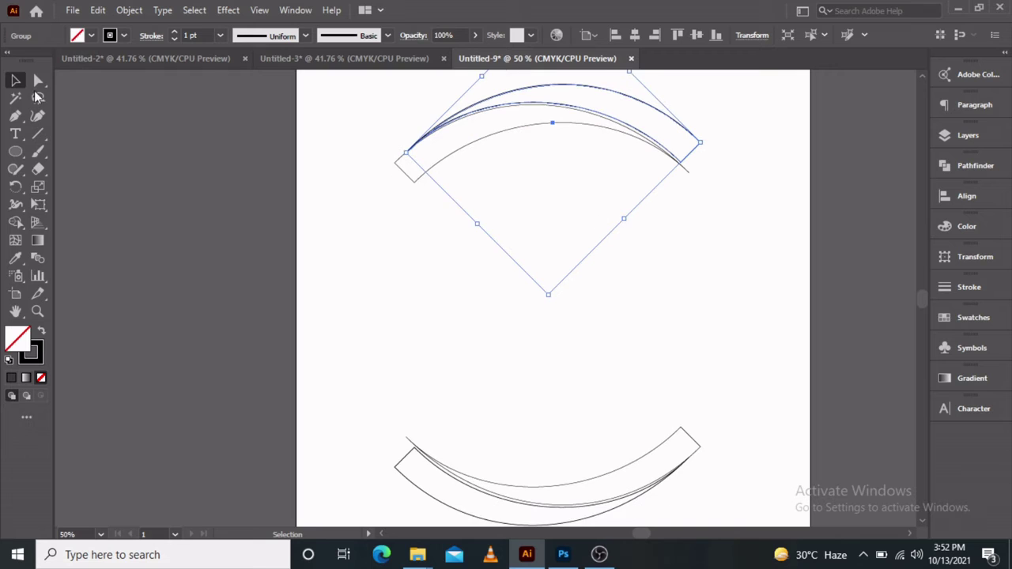
pyautogui.scroll(-1, 416, 202)
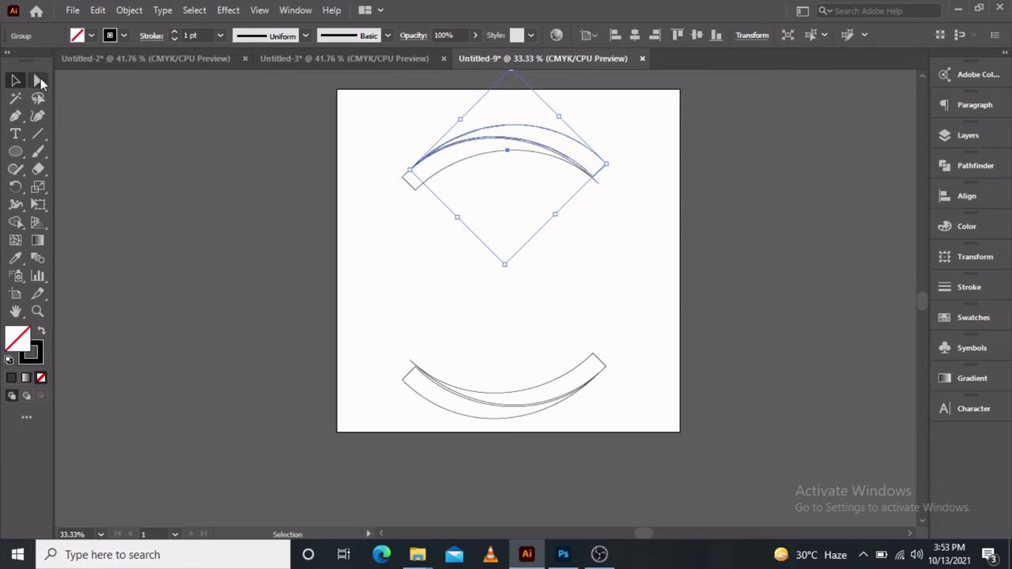
# Add a 90° rotated copy of the arcs, and bring the orange and gray squares from Untitled-3.
pyautogui.click(423, 198)
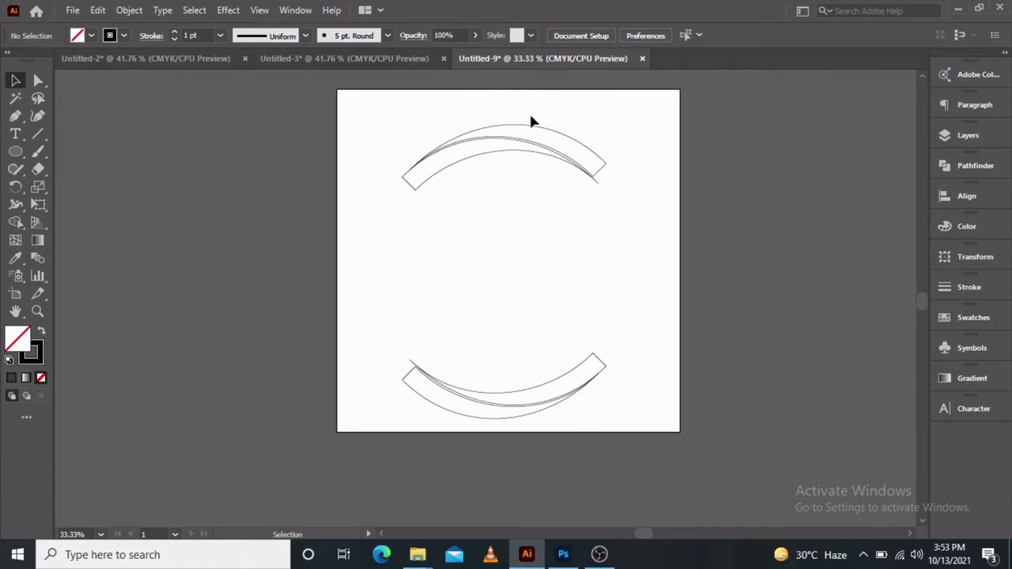
pyautogui.moveTo(511, 108); pyautogui.dragTo(586, 409)
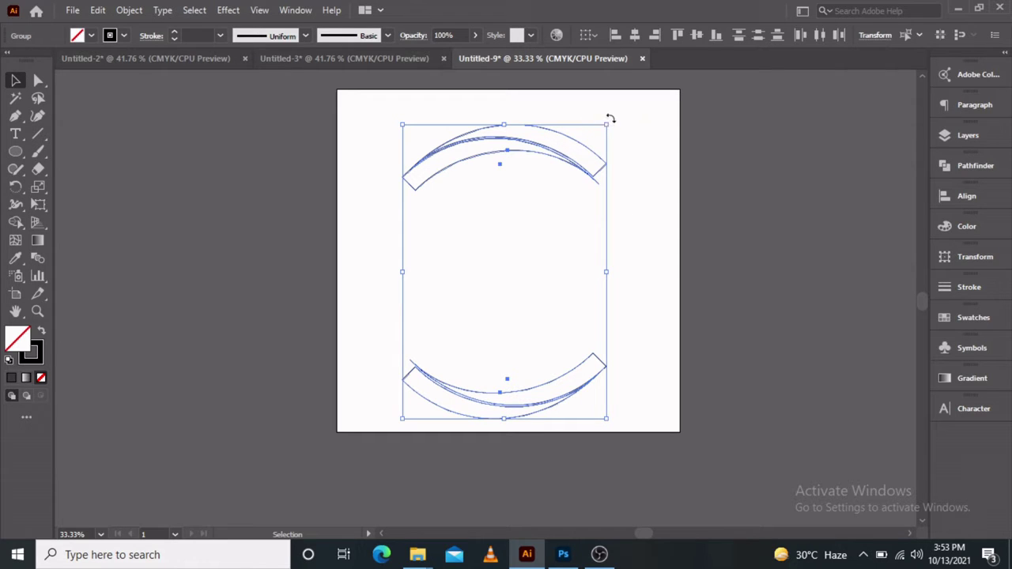
pyautogui.moveTo(611, 124); pyautogui.dragTo(682, 340)
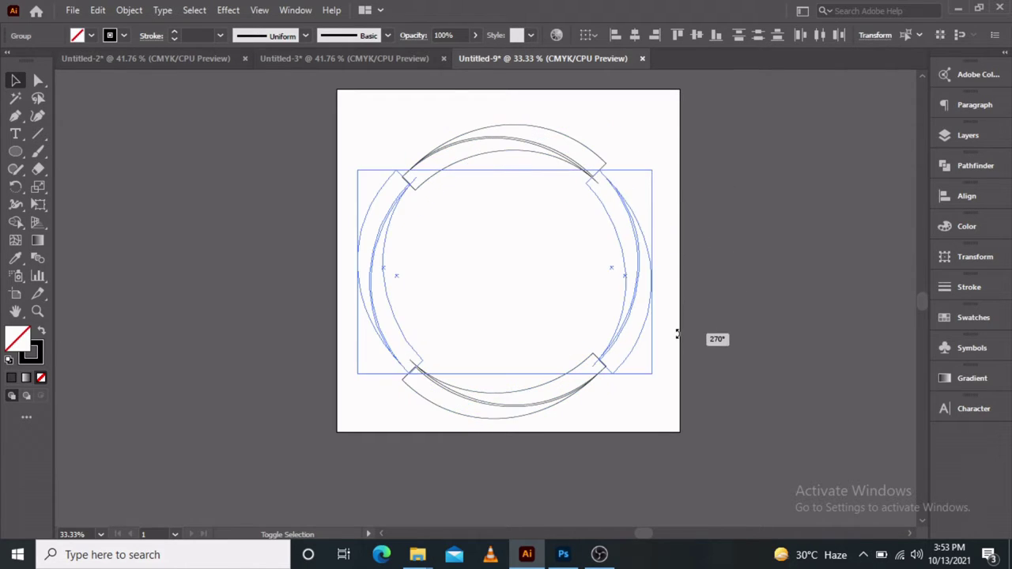
pyautogui.hotkey('ctrl', 'z')
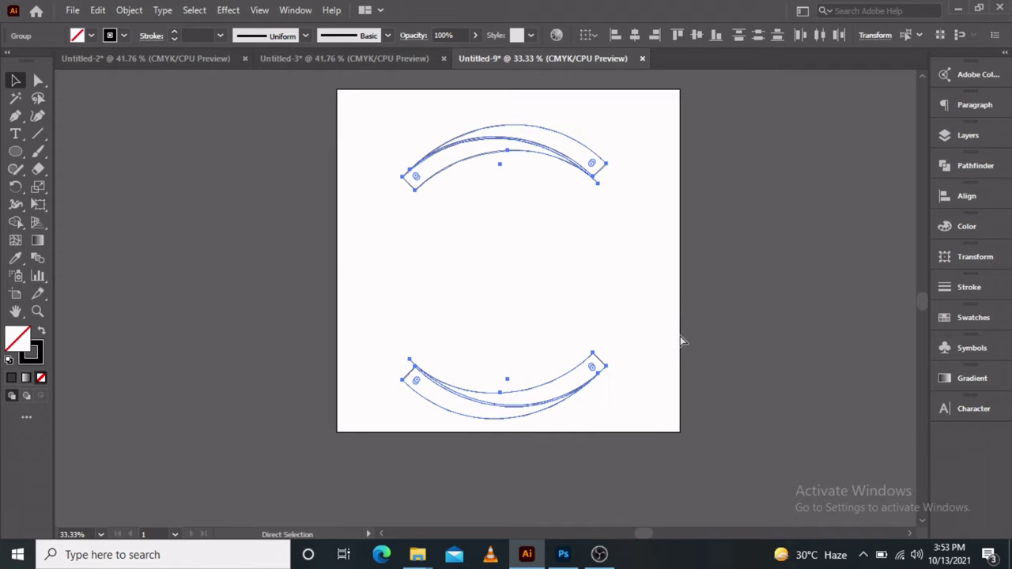
pyautogui.moveTo(610, 118); pyautogui.dragTo(672, 321)
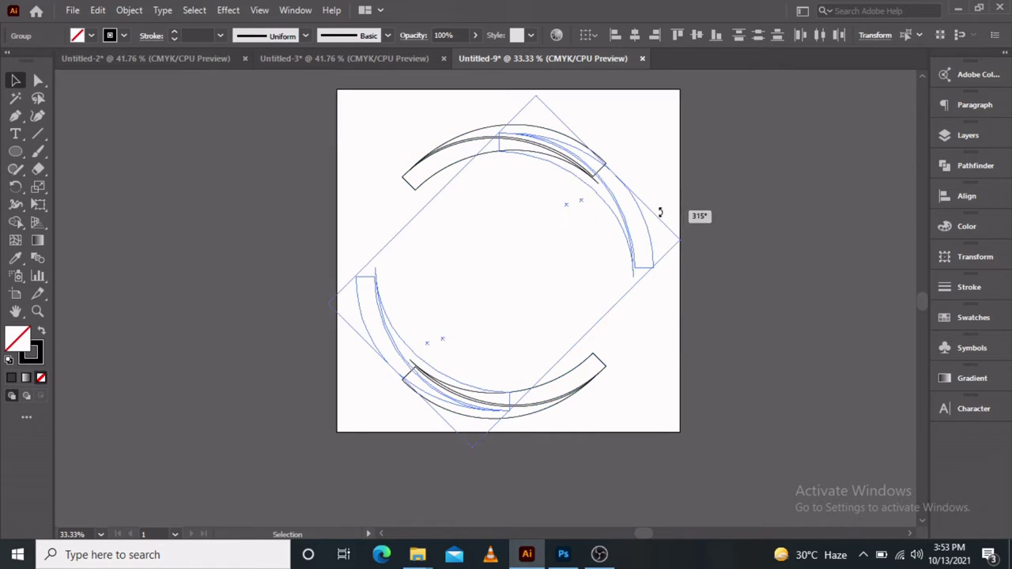
pyautogui.click(364, 326)
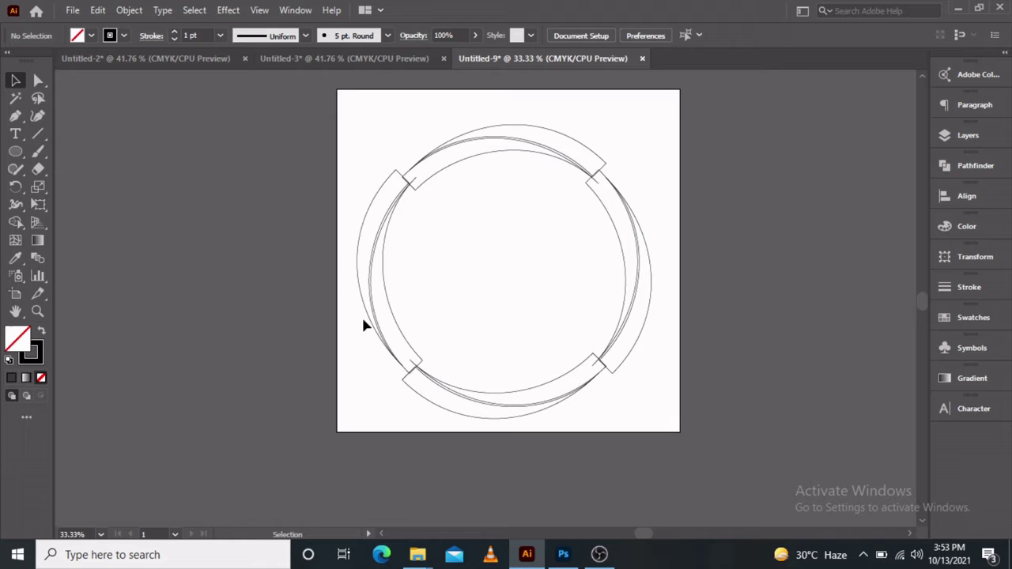
pyautogui.click(372, 59)
pyautogui.moveTo(219, 201); pyautogui.dragTo(407, 226)
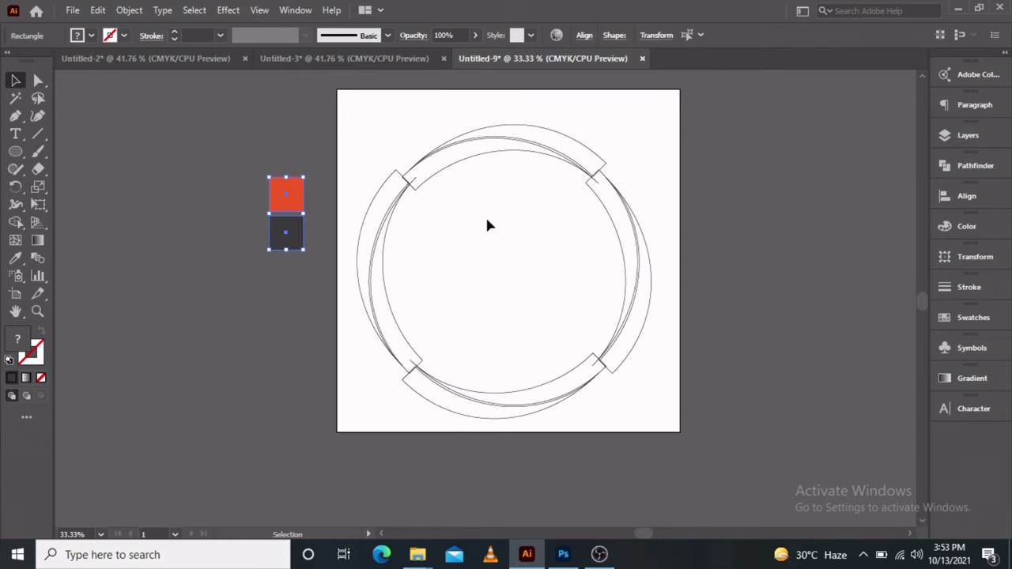
# Fill the top, left, bottom and right inner arcs orange with the Eyedropper.
pyautogui.scroll(1, 487, 225)
pyautogui.click(15, 257)
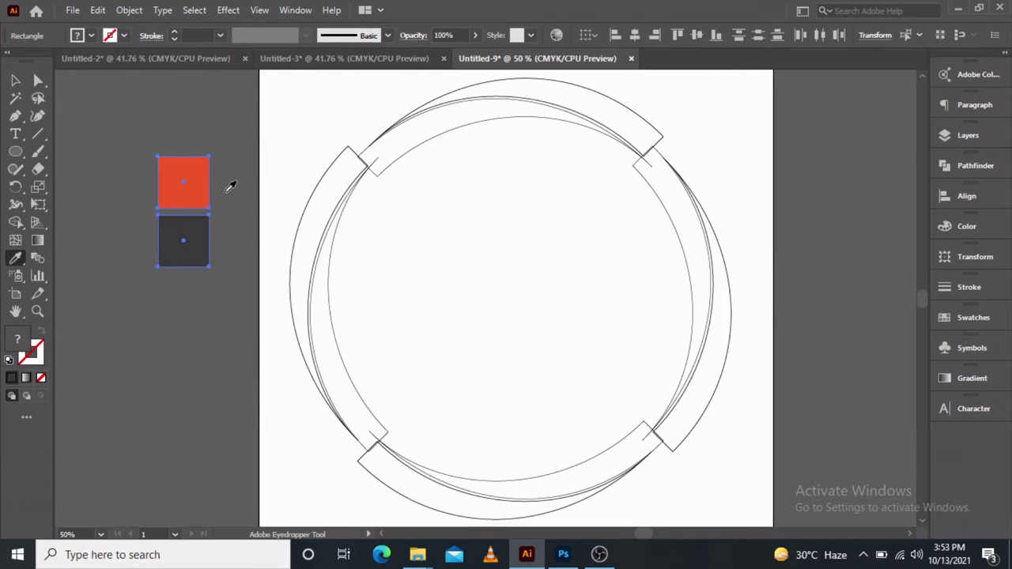
pyautogui.keyDown('ctrl'); pyautogui.click(450, 135); pyautogui.keyUp('ctrl')
pyautogui.click(186, 170)
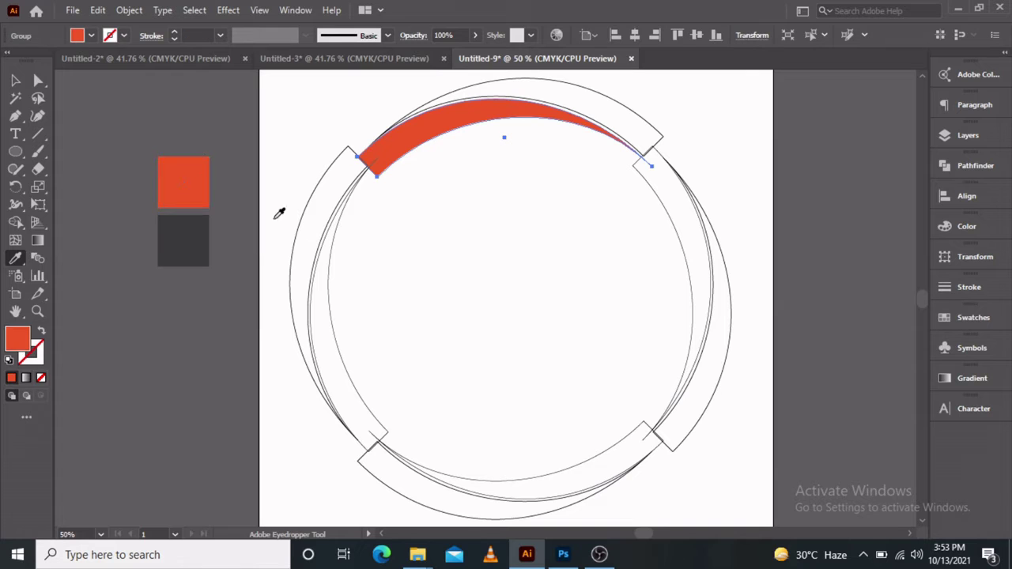
pyautogui.keyDown('ctrl'); pyautogui.click(331, 267); pyautogui.keyUp('ctrl')
pyautogui.click(188, 181)
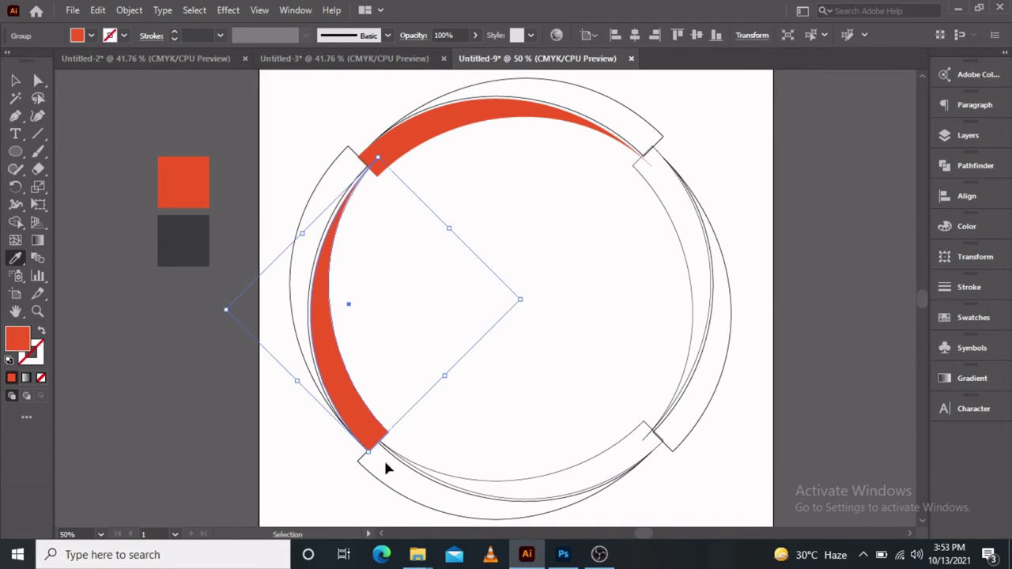
pyautogui.keyDown('ctrl'); pyautogui.click(548, 483); pyautogui.keyUp('ctrl')
pyautogui.click(348, 368)
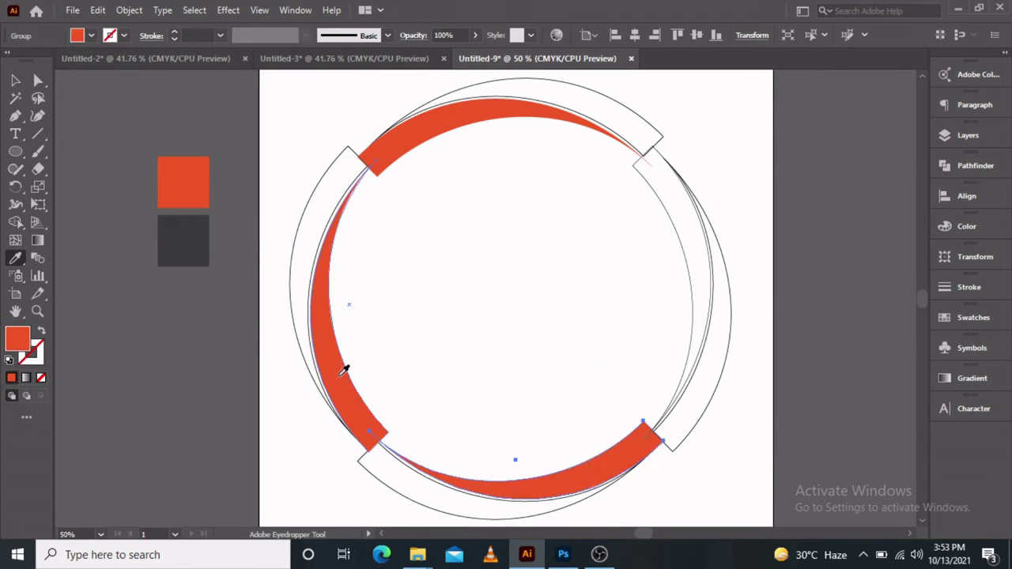
pyautogui.keyDown('ctrl'); pyautogui.click(680, 242); pyautogui.keyUp('ctrl')
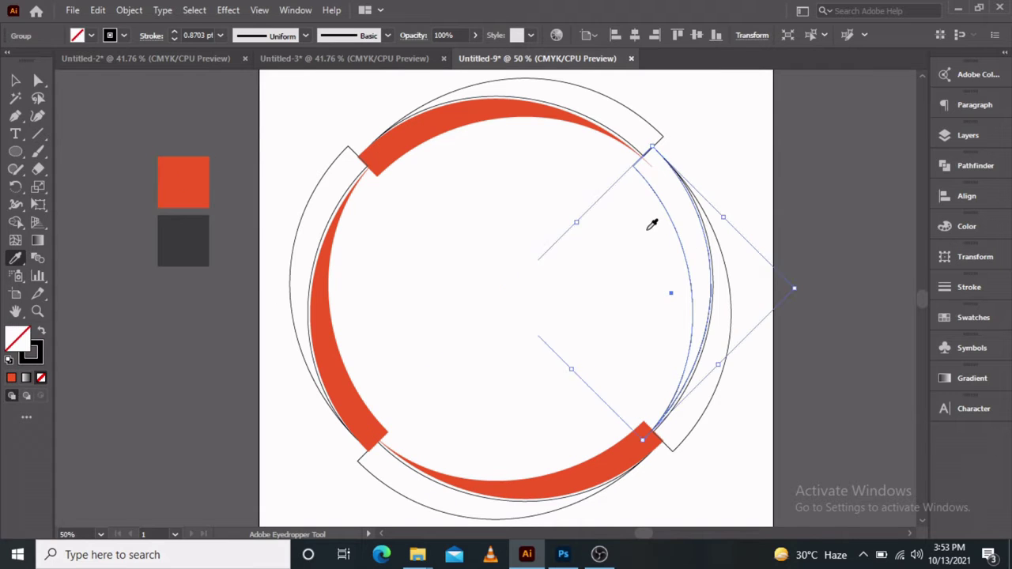
pyautogui.click(427, 124)
# Fill the left, top, right and bottom outer arcs dark gray.
pyautogui.keyDown('ctrl'); pyautogui.click(169, 229); pyautogui.keyUp('ctrl')
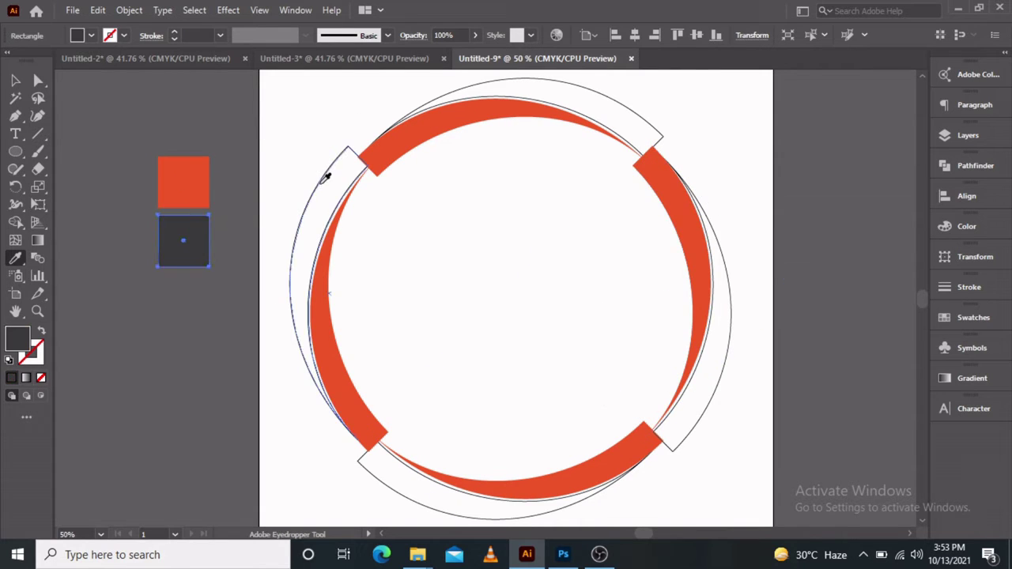
pyautogui.keyDown('ctrl'); pyautogui.click(320, 187); pyautogui.keyUp('ctrl')
pyautogui.click(189, 234)
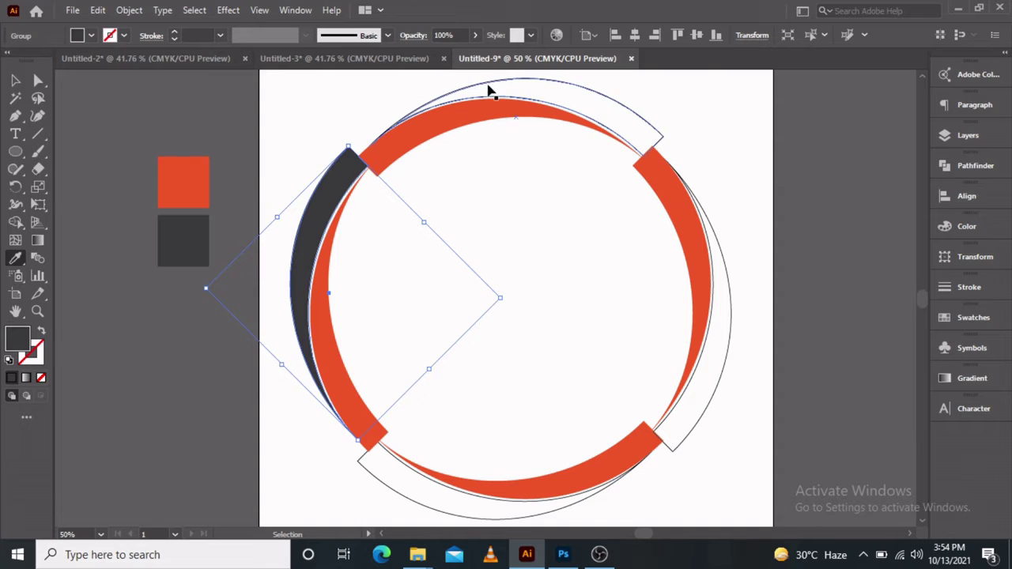
pyautogui.keyDown('ctrl'); pyautogui.click(490, 92); pyautogui.keyUp('ctrl')
pyautogui.click(189, 237)
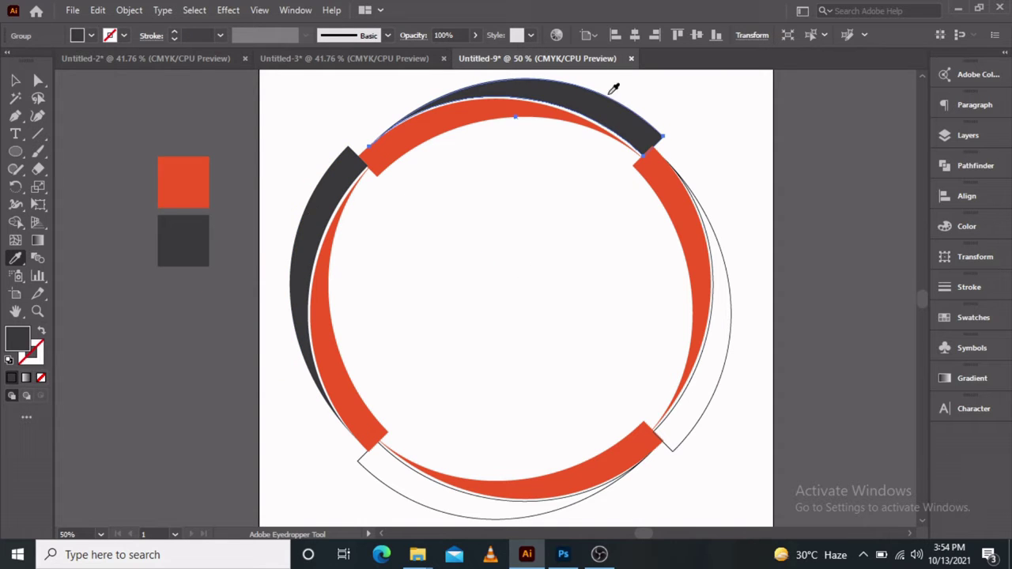
pyautogui.keyDown('ctrl'); pyautogui.click(728, 266); pyautogui.keyUp('ctrl')
pyautogui.click(639, 118)
pyautogui.keyDown('ctrl'); pyautogui.click(583, 508); pyautogui.keyUp('ctrl')
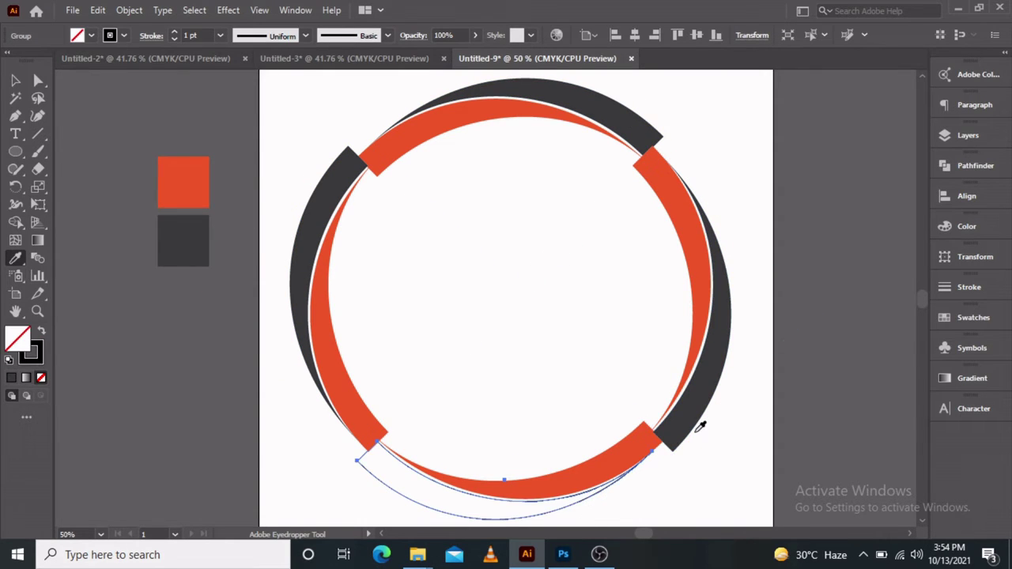
pyautogui.click(700, 427)
# Group all ring segments and scale the ring down around its centre.
pyautogui.scroll(-1, 545, 314)
pyautogui.hotkey('ctrl', '-')
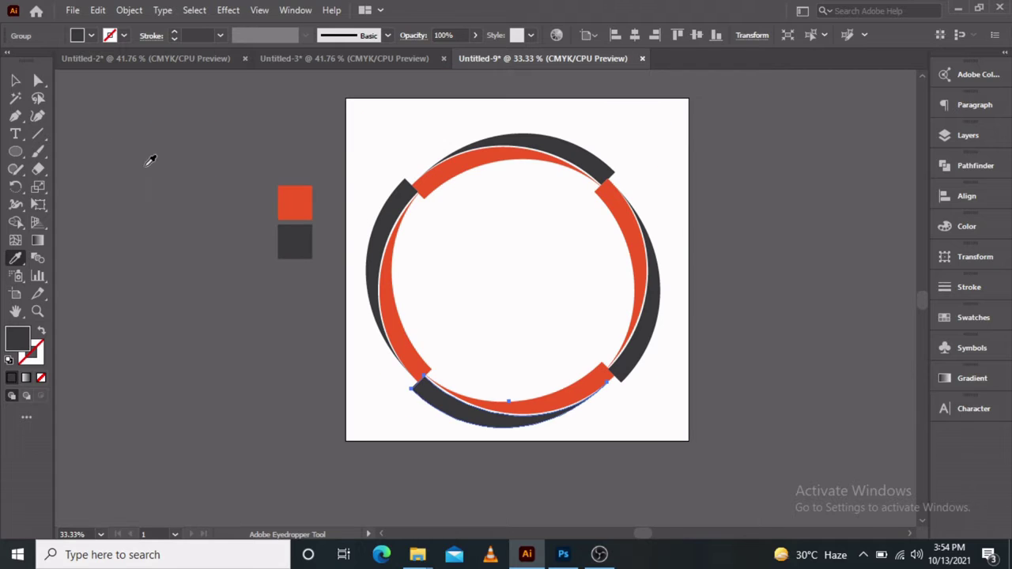
pyautogui.press('v')
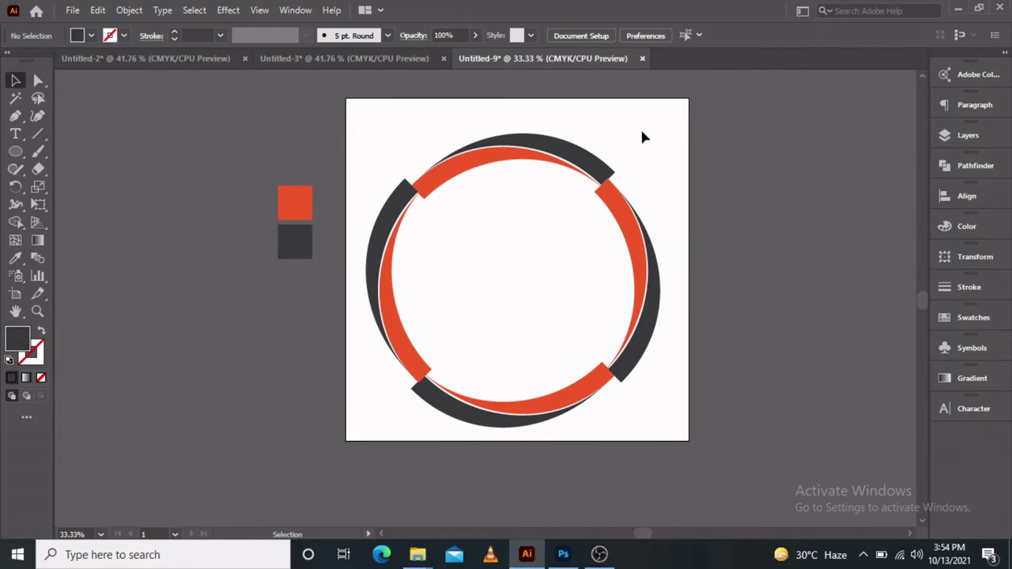
pyautogui.moveTo(640, 127); pyautogui.dragTo(394, 412)
pyautogui.press('a')
pyautogui.press('v')
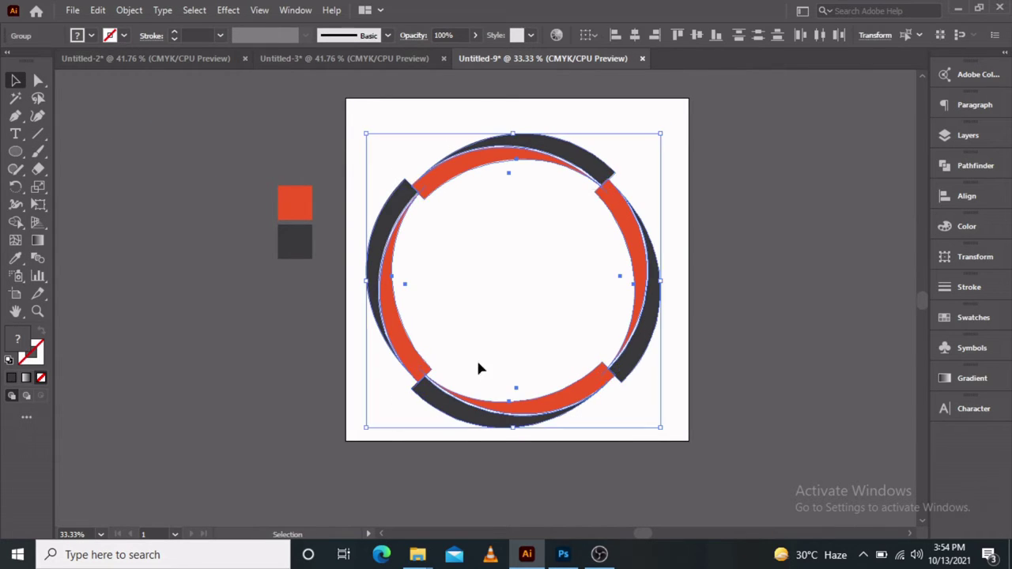
pyautogui.rightClick(380, 245)
pyautogui.click(461, 354)
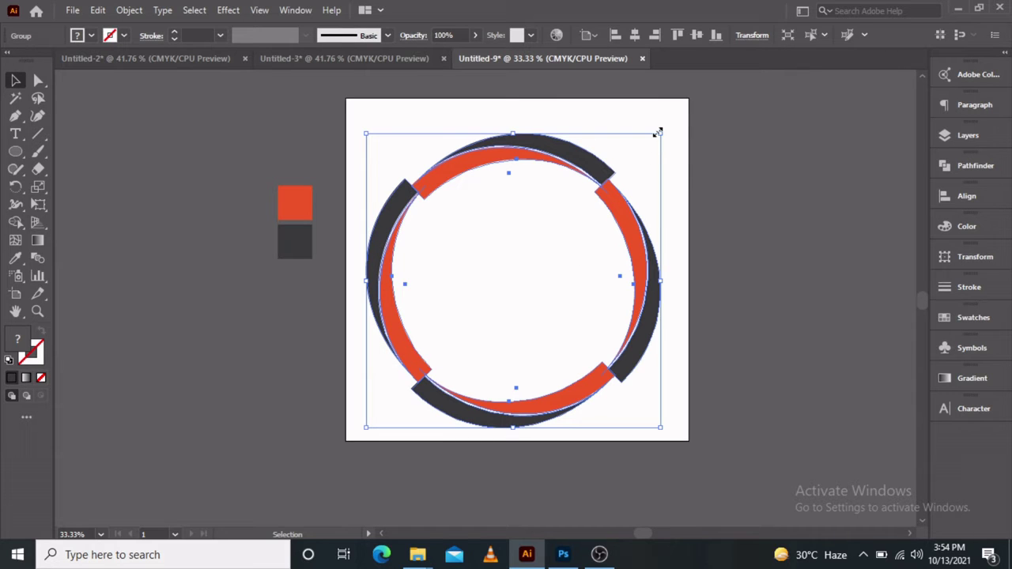
pyautogui.moveTo(657, 132); pyautogui.dragTo(609, 186)
pyautogui.click(492, 316)
pyautogui.scroll(1, 487, 336)
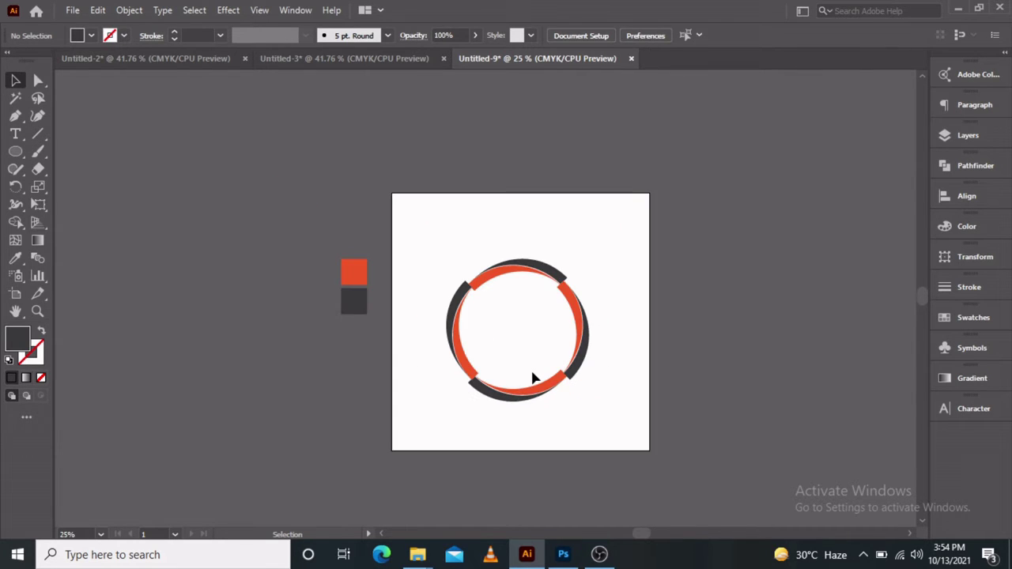
pyautogui.scroll(1, 530, 368)
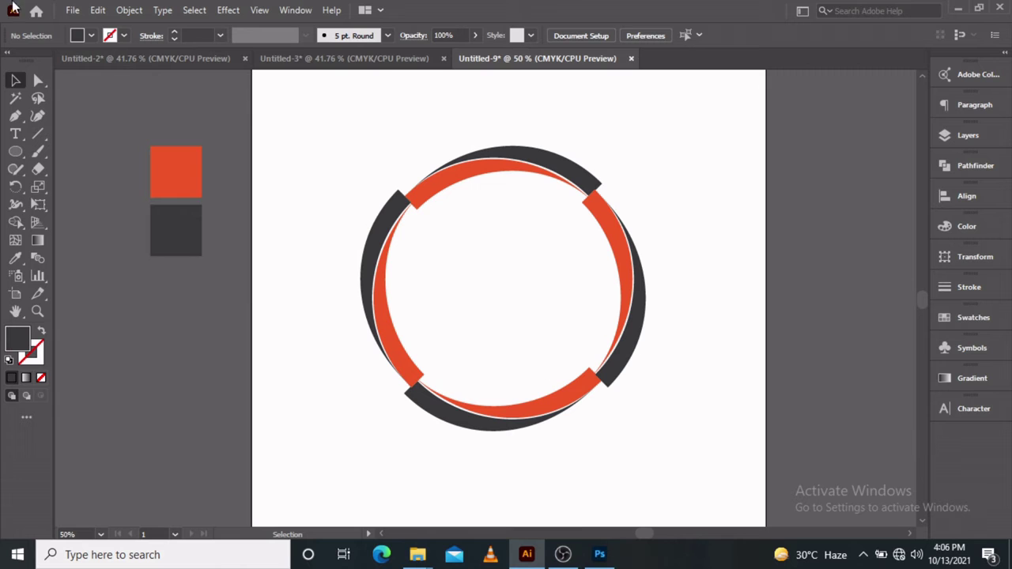
# Save for Web as a transparent PNG-24 named Untitled-9 onto the Desktop.
pyautogui.click(72, 9)
pyautogui.moveTo(99, 298)
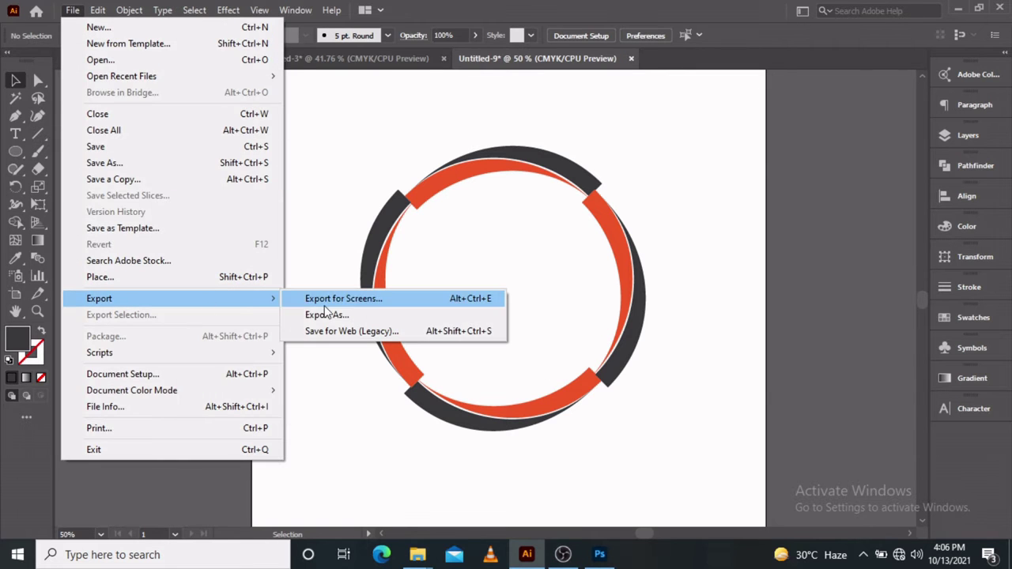
pyautogui.click(324, 332)
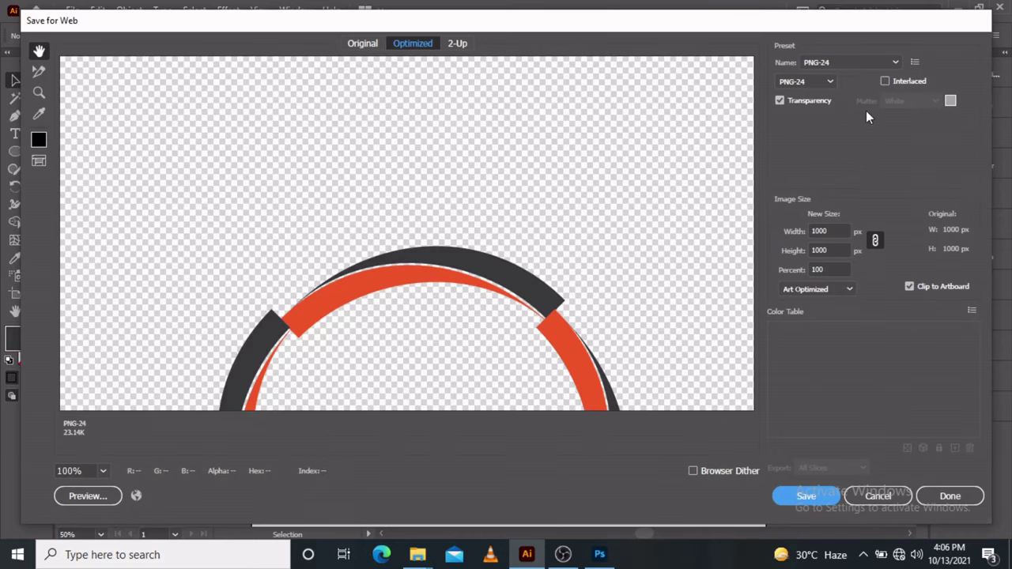
pyautogui.click(102, 471)
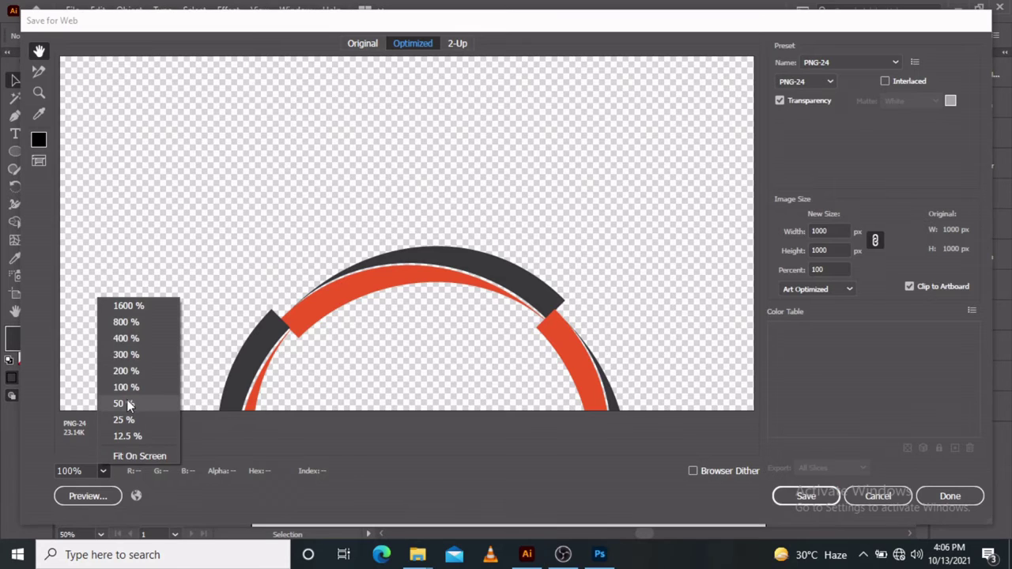
pyautogui.click(120, 404)
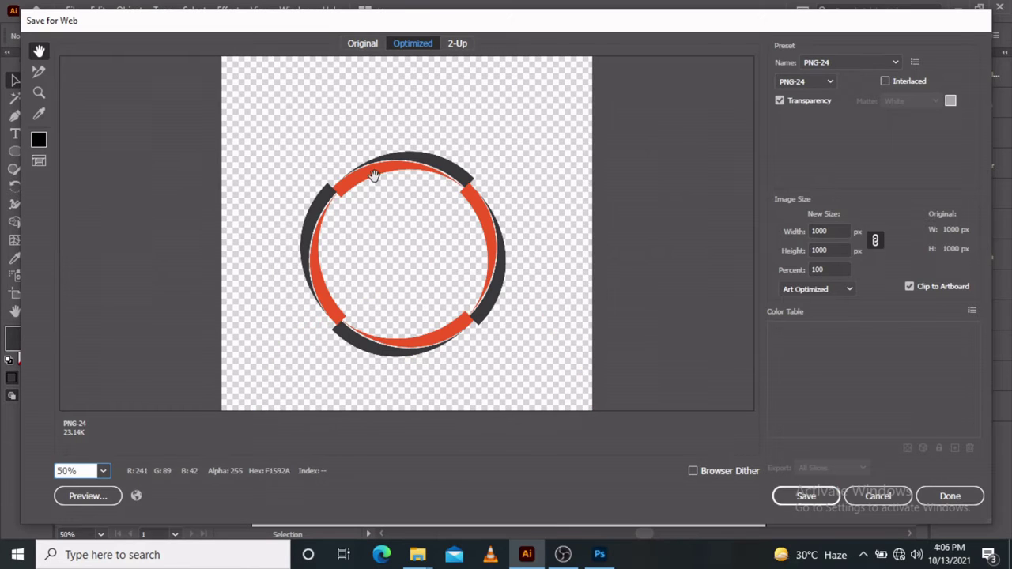
pyautogui.click(805, 496)
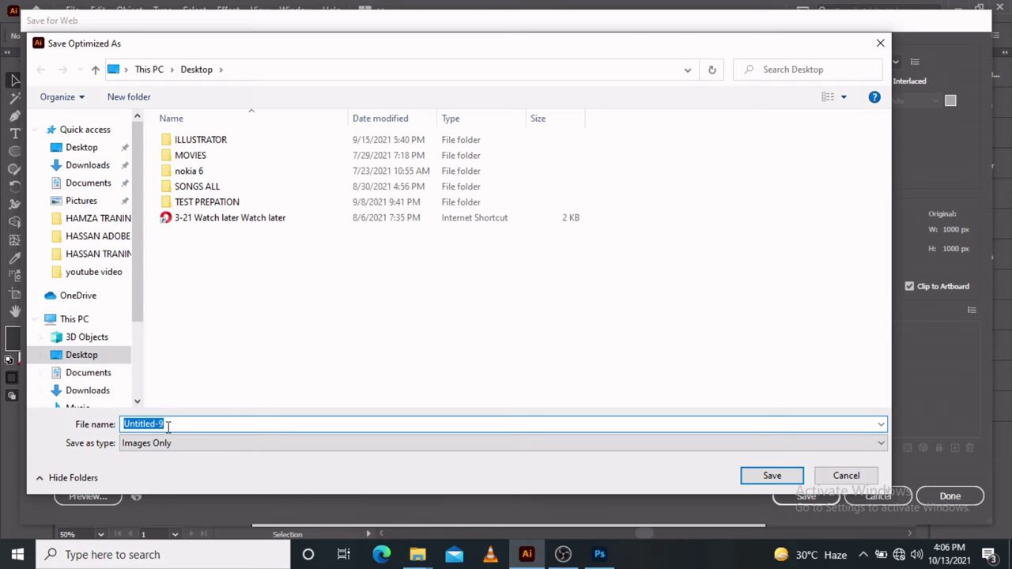
pyautogui.click(772, 475)
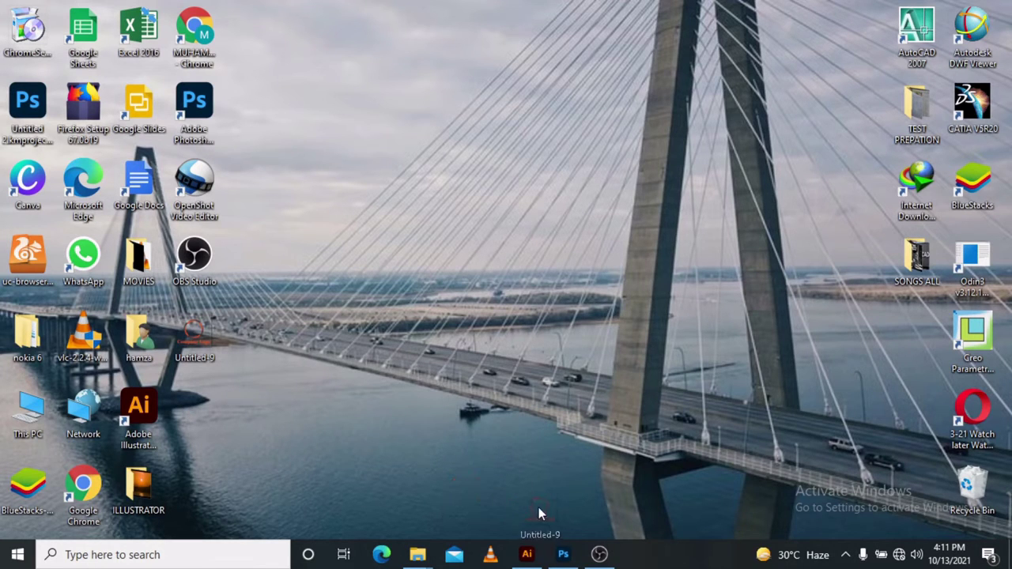
# Place the exported Untitled-9 PNG into the Your Logo smart object and begin enlarging it.
pyautogui.moveTo(458, 487)
pyautogui.mouseDown()
pyautogui.moveTo(561, 558)
pyautogui.moveTo(465, 285)
pyautogui.mouseUp()
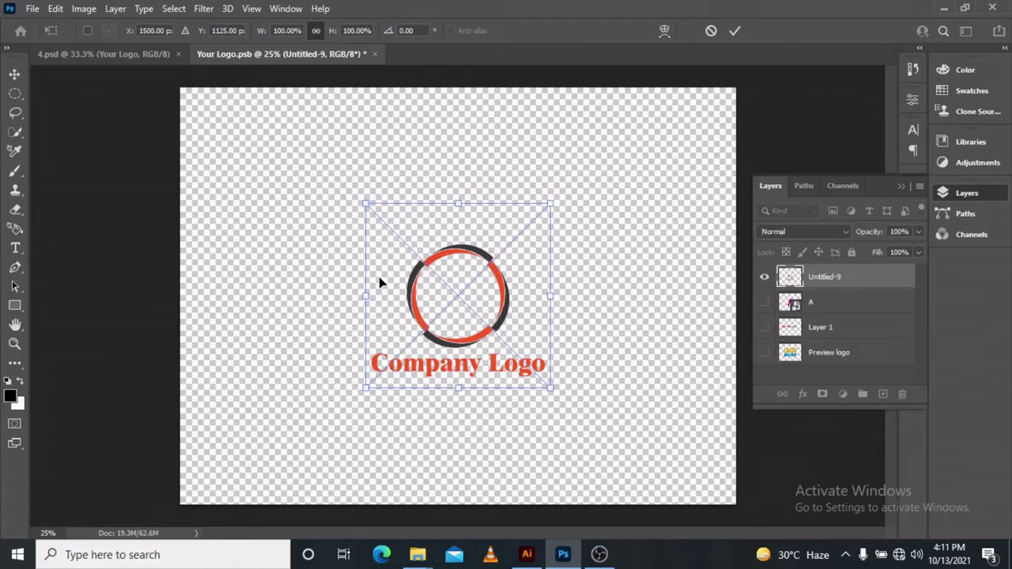
pyautogui.click(735, 35)
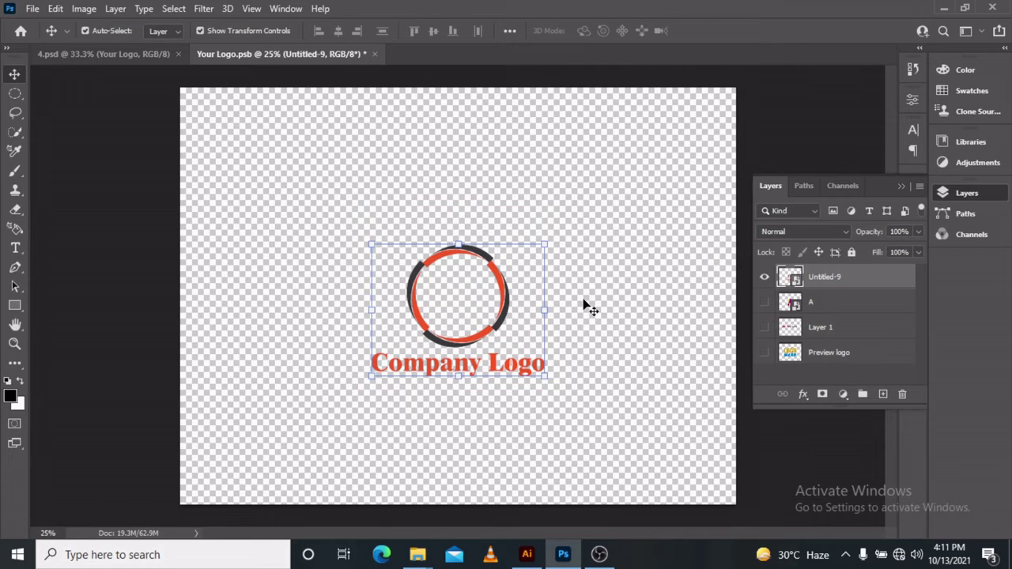
pyautogui.hotkey('ctrl', 't')
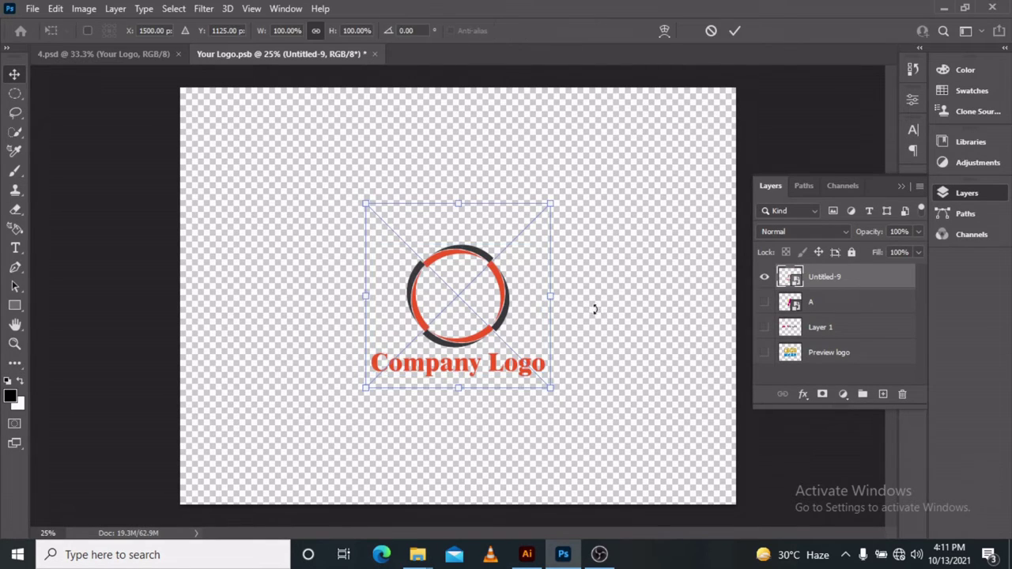
pyautogui.moveTo(552, 390); pyautogui.dragTo(650, 501)
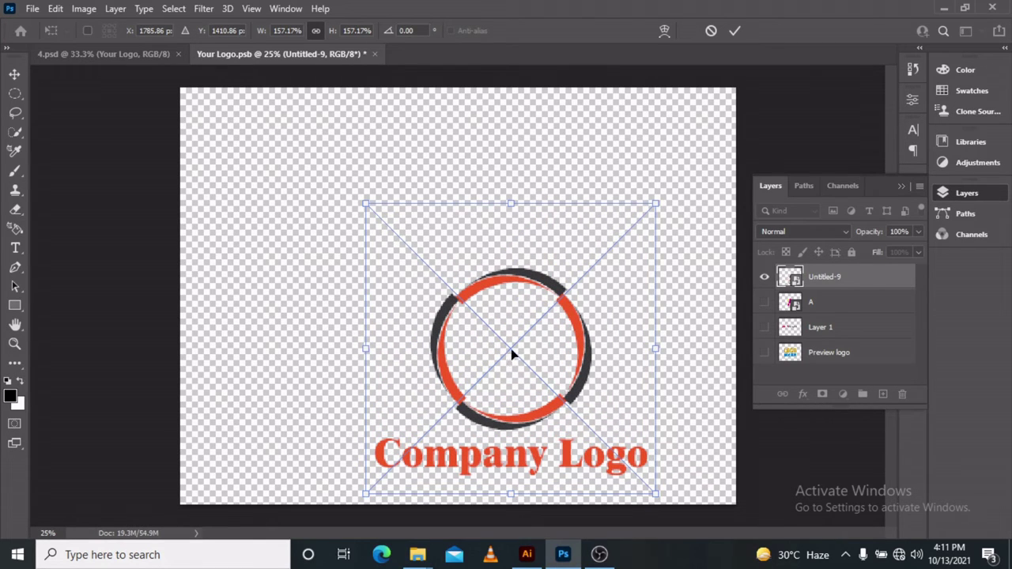
# Scale the logo to about 168%, centre it on the canvas, commit and save the .psb.
pyautogui.moveTo(511, 353); pyautogui.dragTo(464, 297)
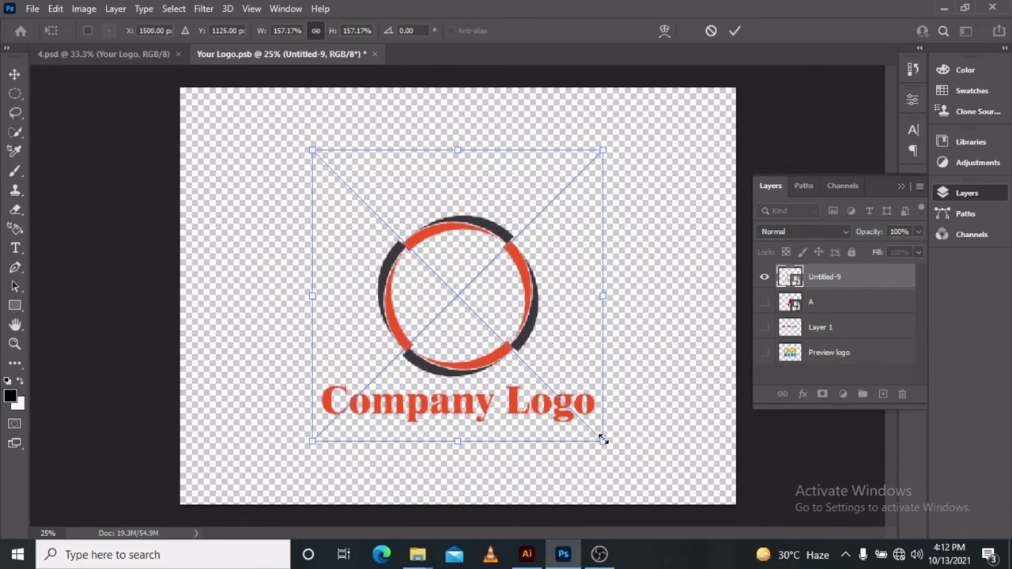
pyautogui.moveTo(603, 440); pyautogui.dragTo(624, 460)
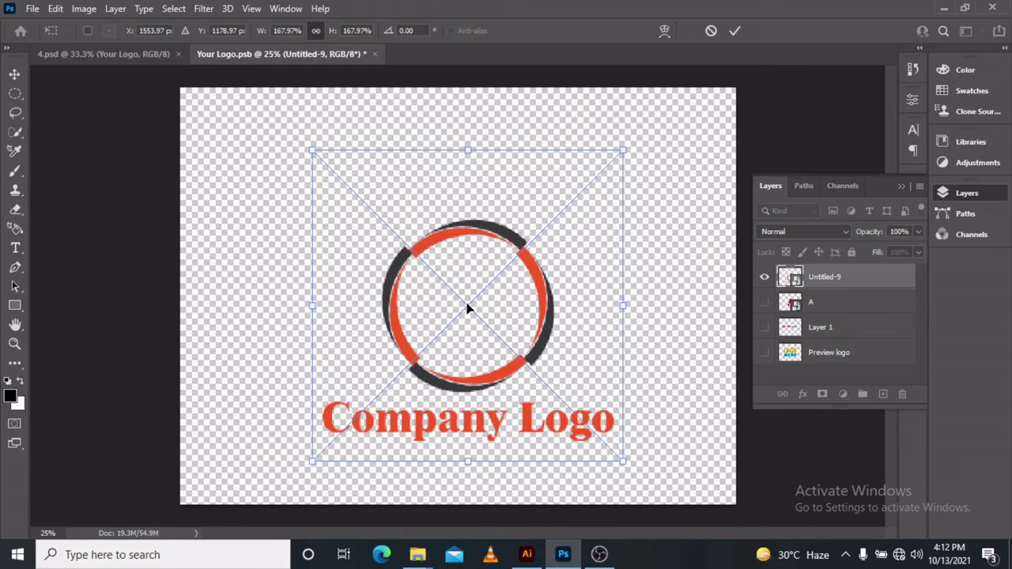
pyautogui.moveTo(468, 309); pyautogui.dragTo(457, 298)
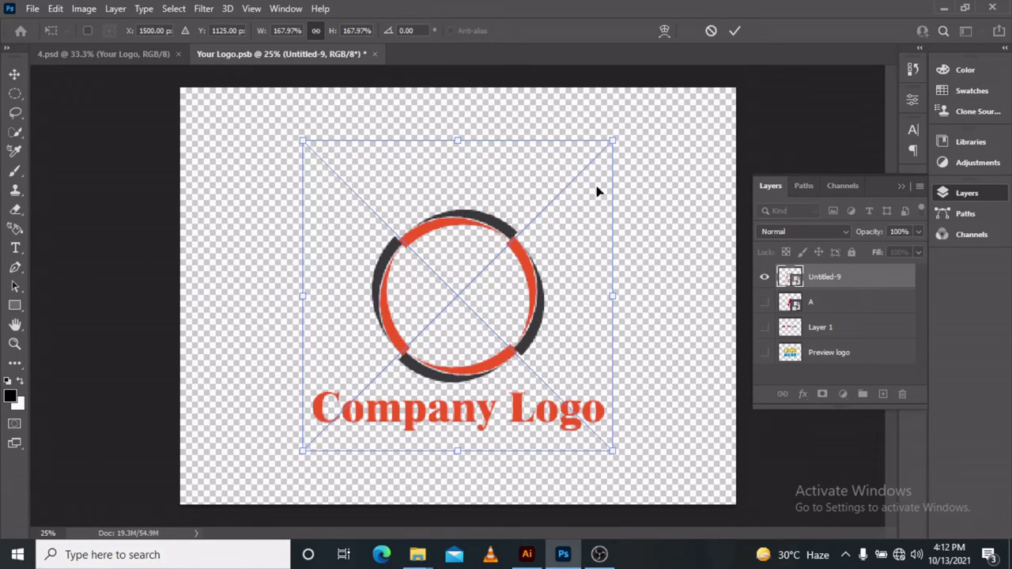
pyautogui.click(736, 30)
pyautogui.click(654, 251)
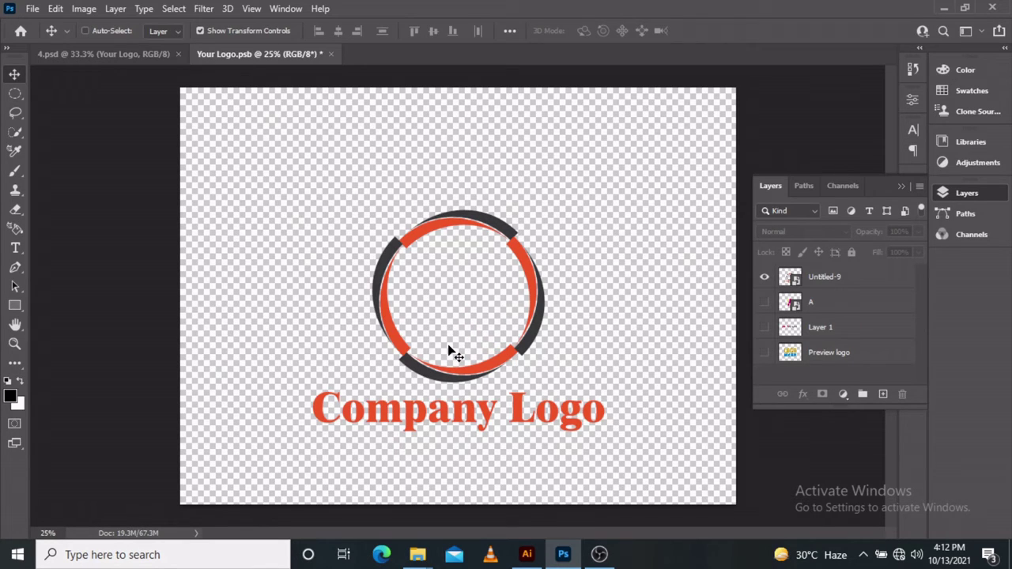
pyautogui.hotkey('ctrl', 's')
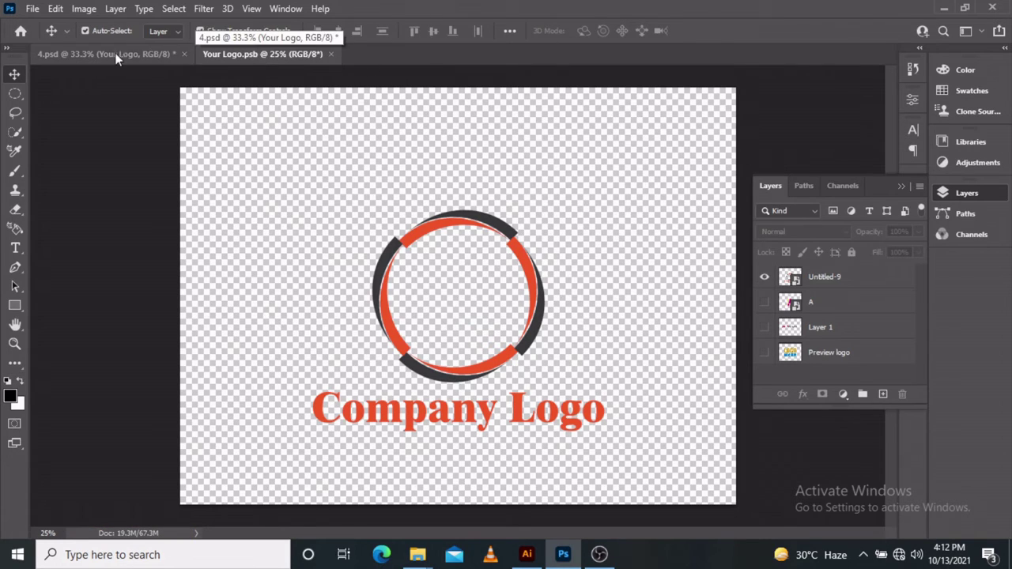
# Switch to the 4.psd mockup and zoom in and out to inspect the ring logo.
pyautogui.click(94, 51)
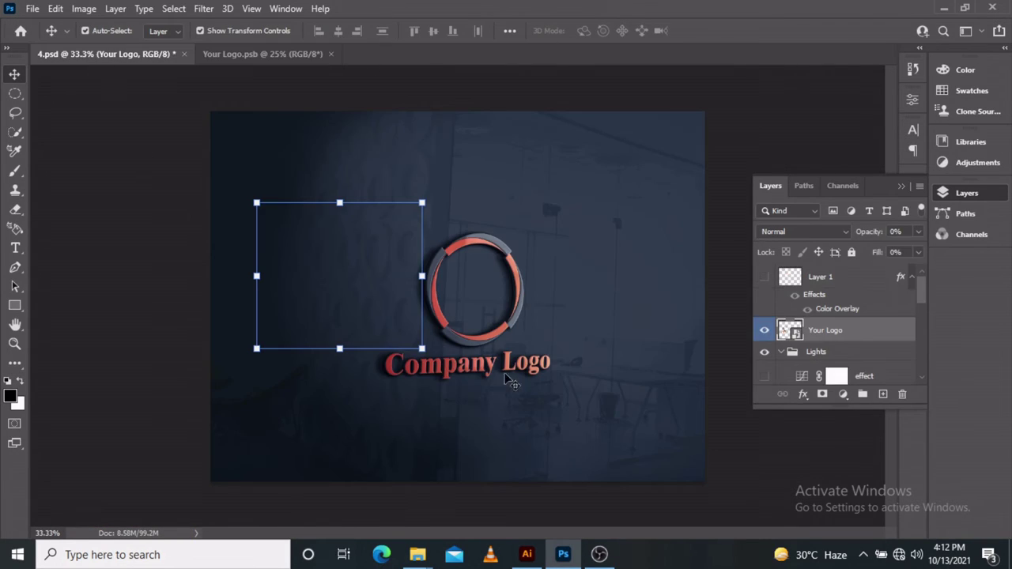
pyautogui.click(596, 401)
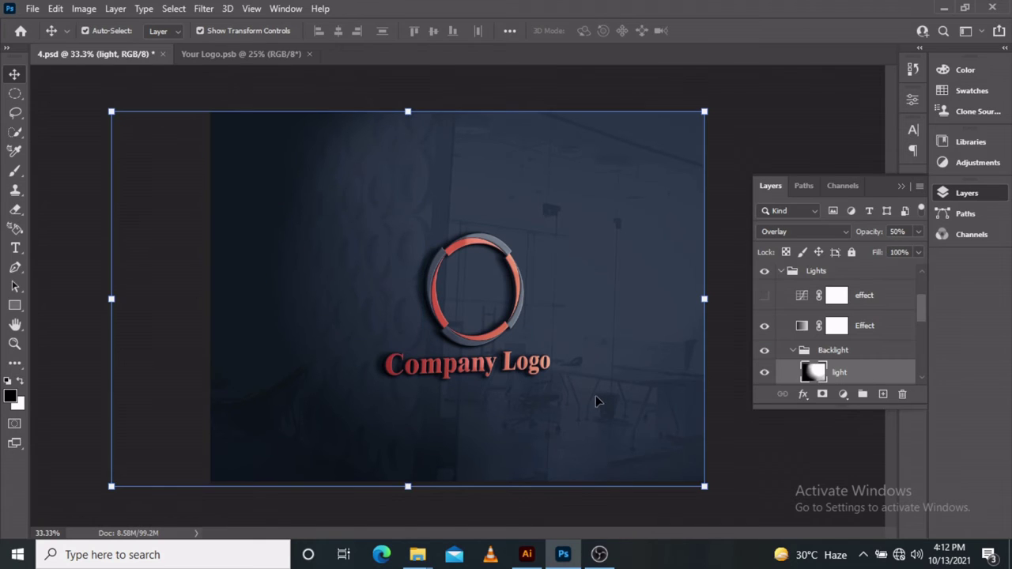
pyautogui.click(818, 480)
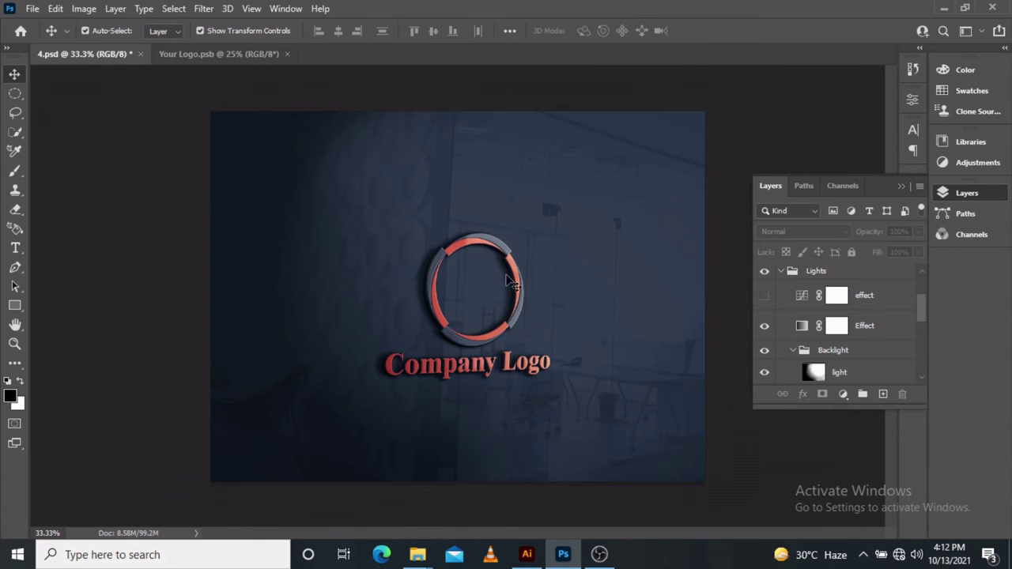
pyautogui.scroll(3, 454, 340)
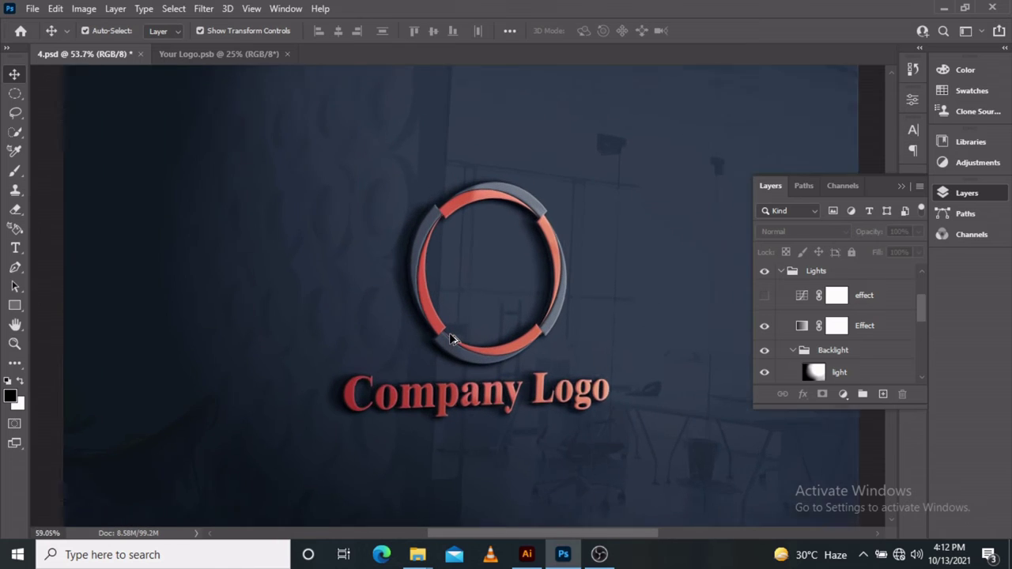
pyautogui.scroll(1, 544, 348)
pyautogui.scroll(-2, 544, 348)
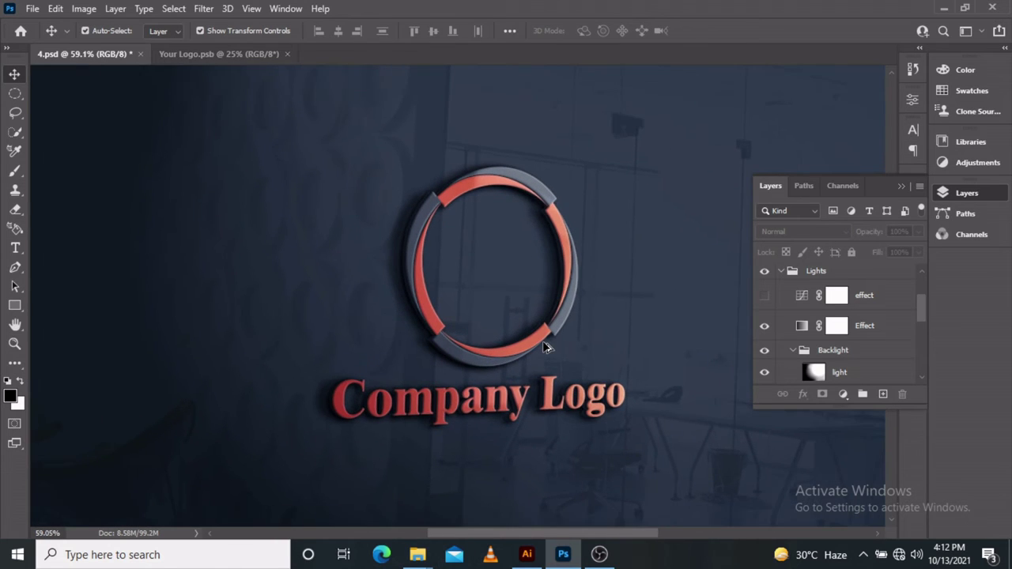
pyautogui.scroll(-2, 544, 348)
pyautogui.scroll(-1, 544, 348)
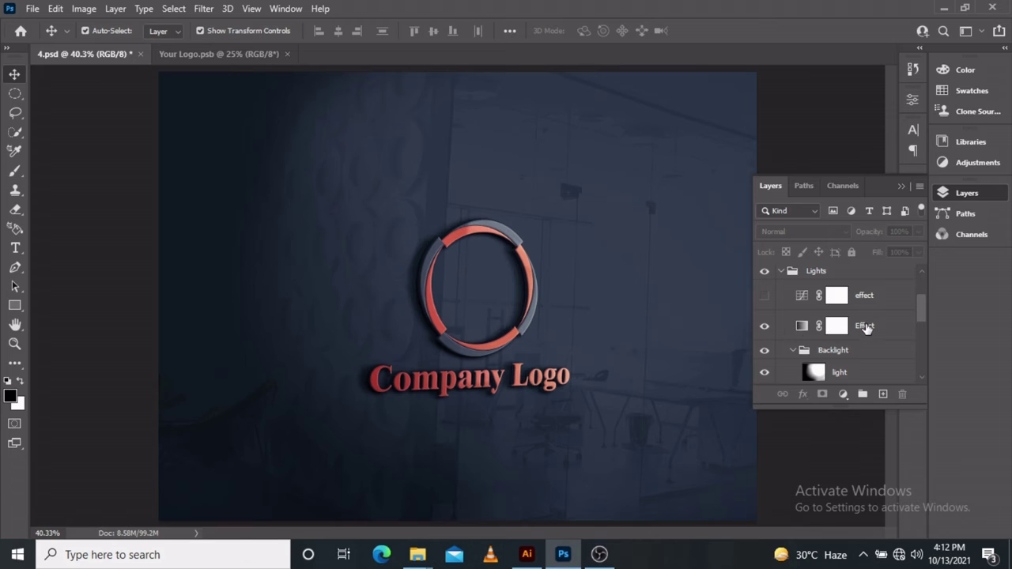
pyautogui.scroll(2, 866, 328)
pyautogui.scroll(2, 805, 336)
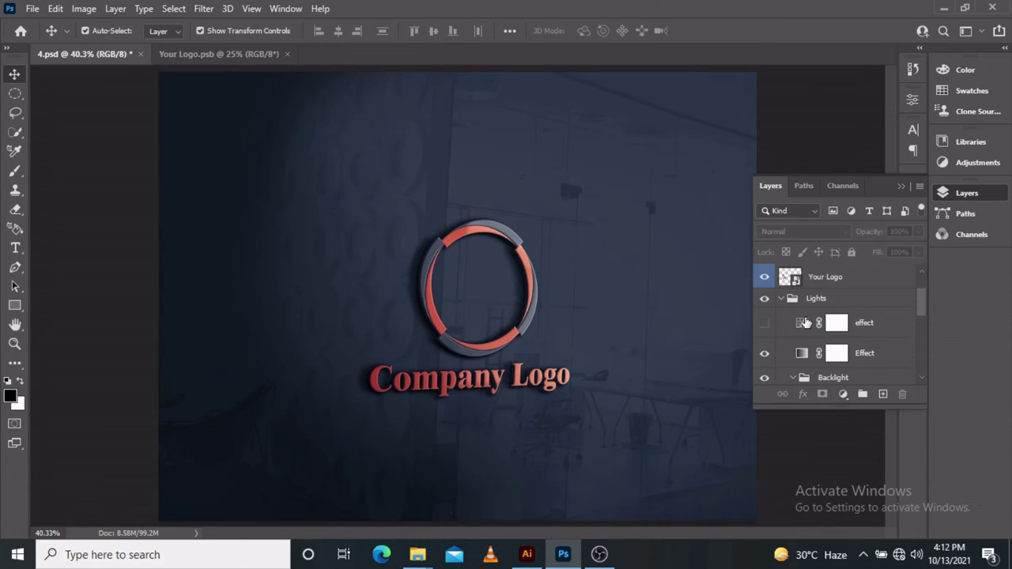
# Make the hidden effect layer visible and set its opacity to 40%.
pyautogui.click(764, 325)
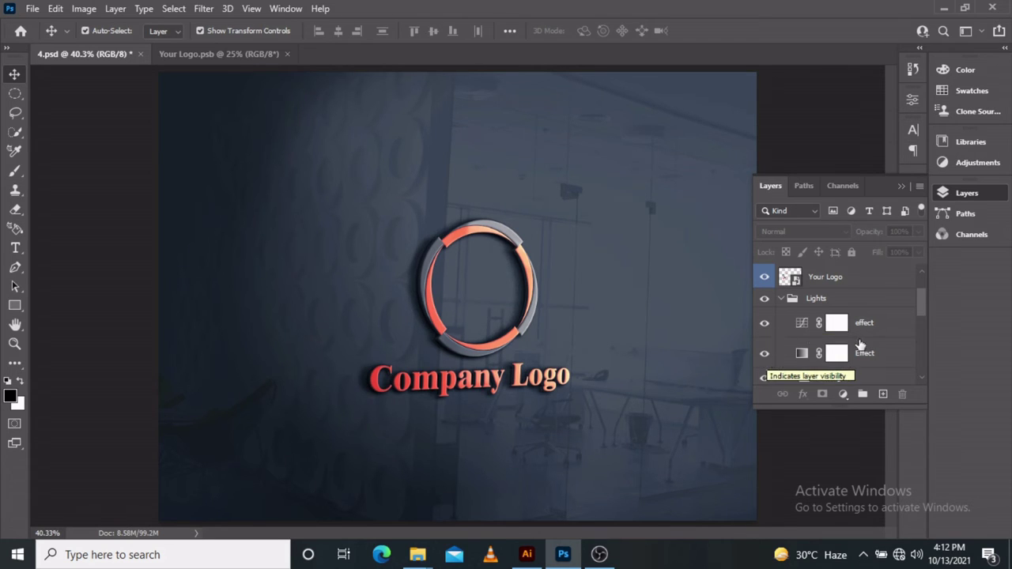
pyautogui.rightClick(765, 324)
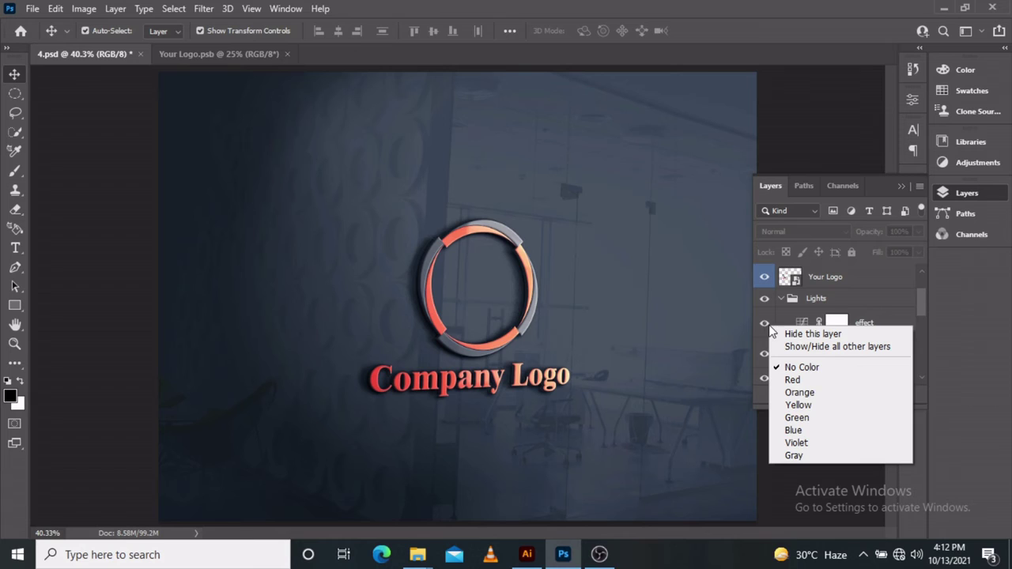
pyautogui.click(868, 319)
pyautogui.click(863, 322)
pyautogui.click(918, 231)
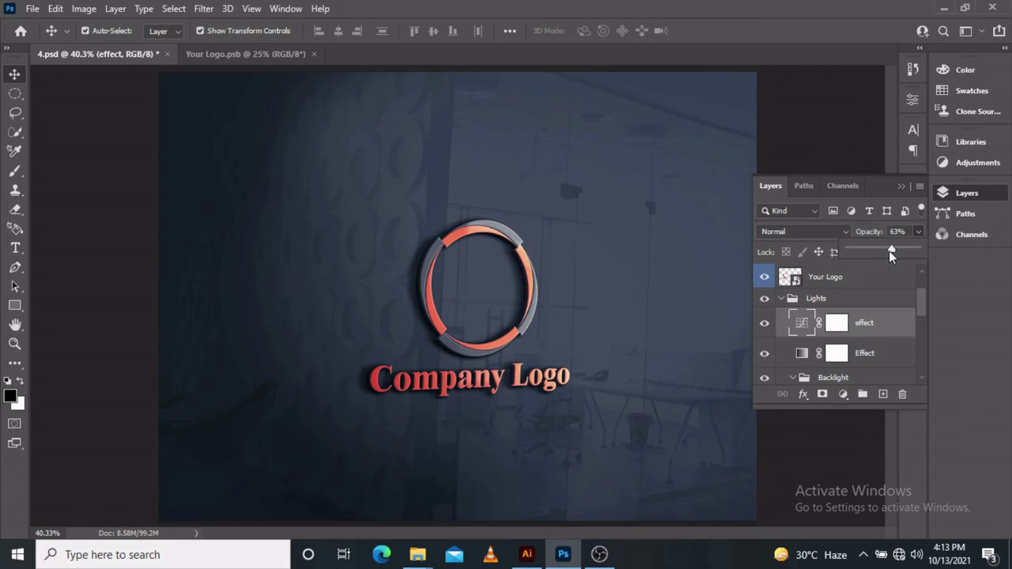
pyautogui.moveTo(887, 251); pyautogui.dragTo(885, 251)
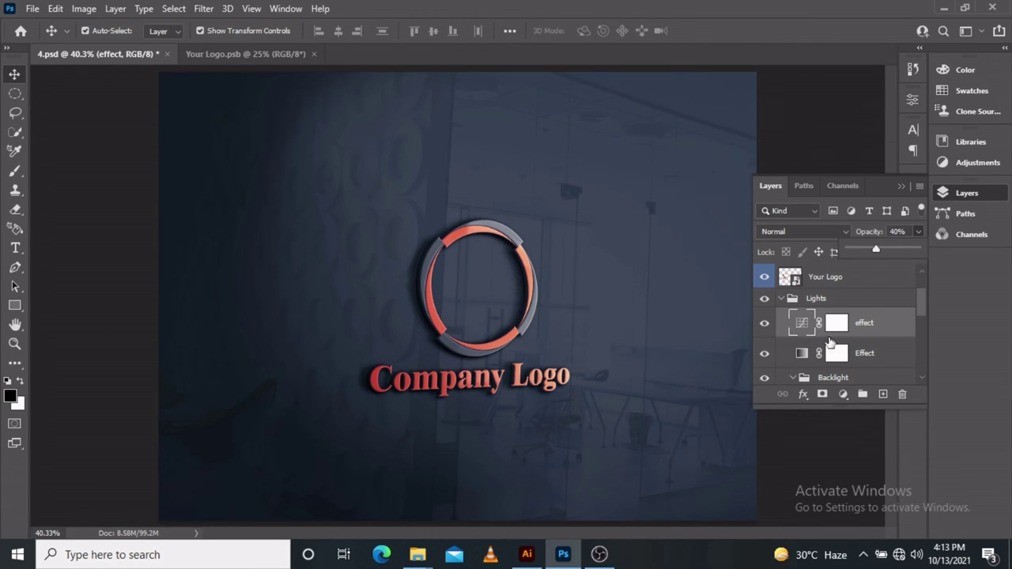
# Lower the Soft Light Effect layer's opacity to 82% and collapse the layers list.
pyautogui.click(885, 360)
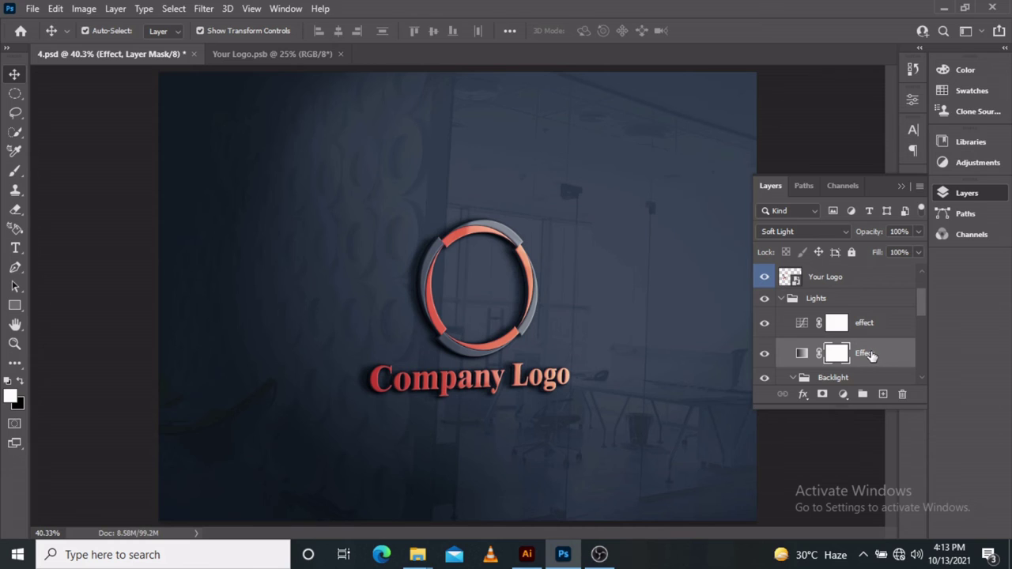
pyautogui.click(917, 231)
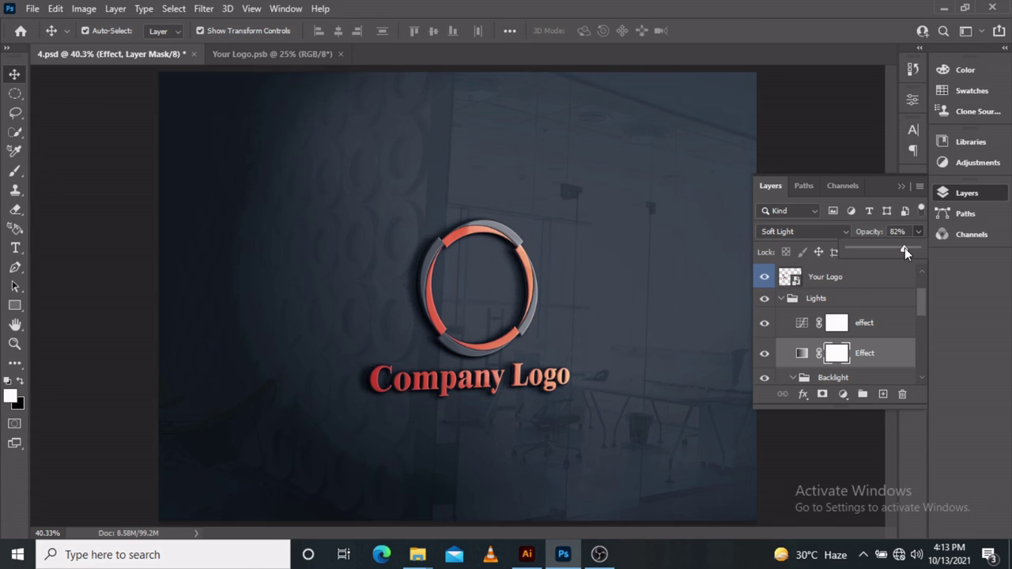
pyautogui.click(902, 190)
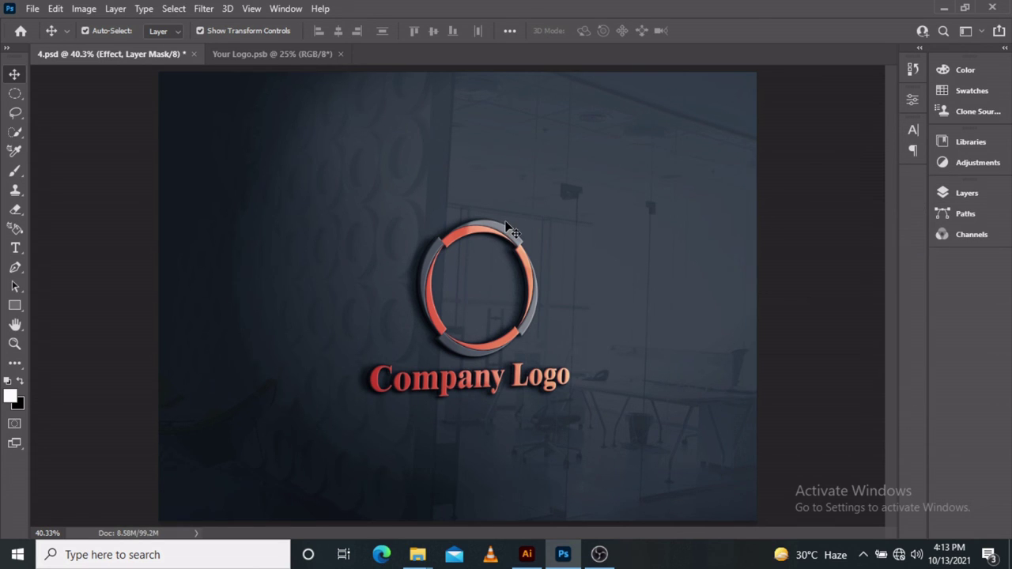
pyautogui.scroll(-1, 510, 230)
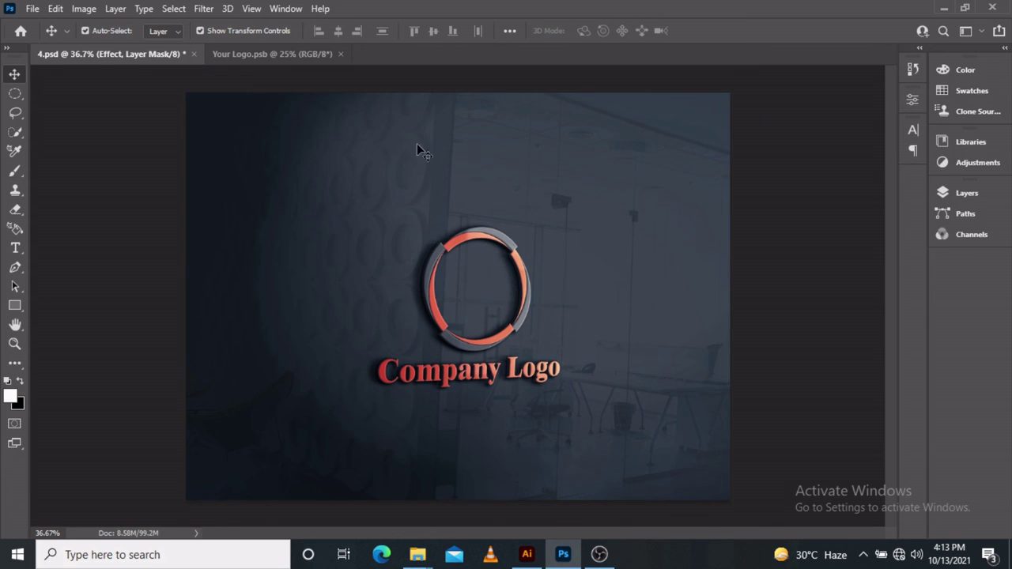
# Open the File menu to export the finished 4.psd mockup.
pyautogui.click(31, 8)
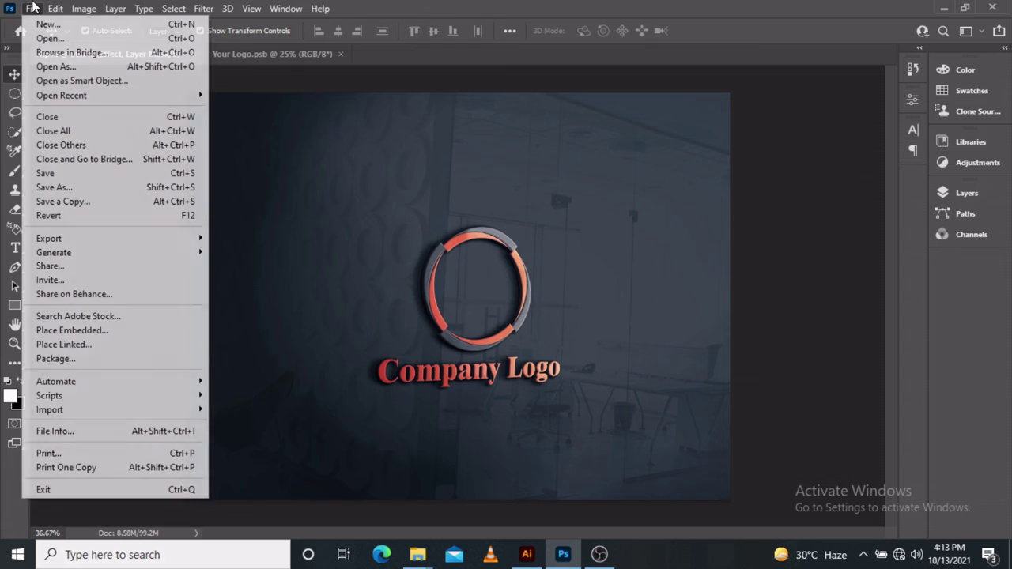